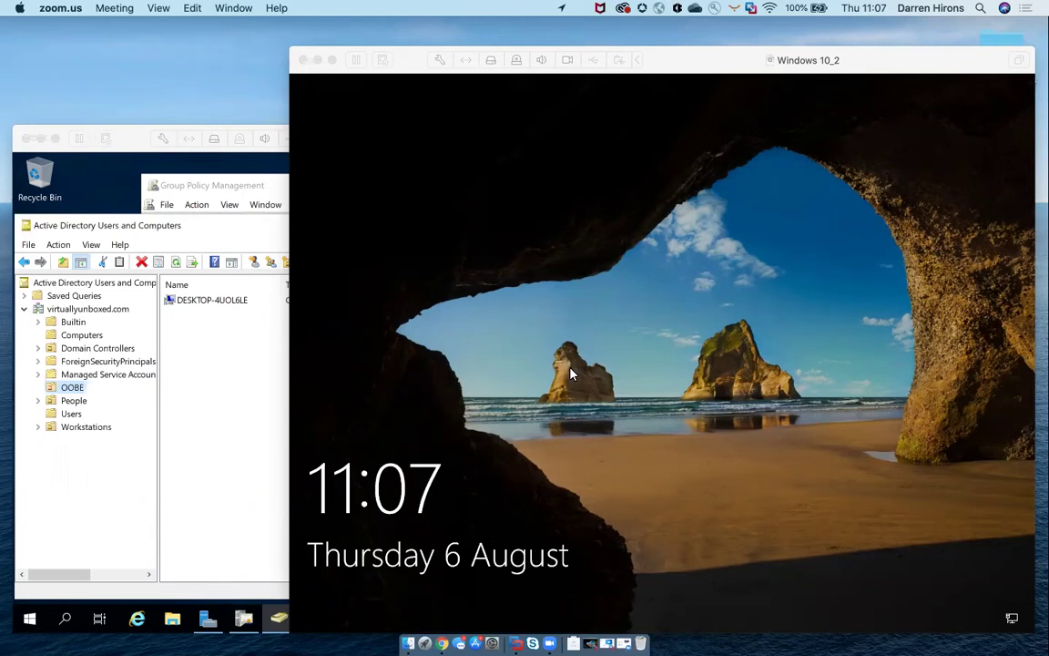
Focus the Windows 10_2 VM and dismiss its lock screen to show the password prompt.
left_click(677, 348)
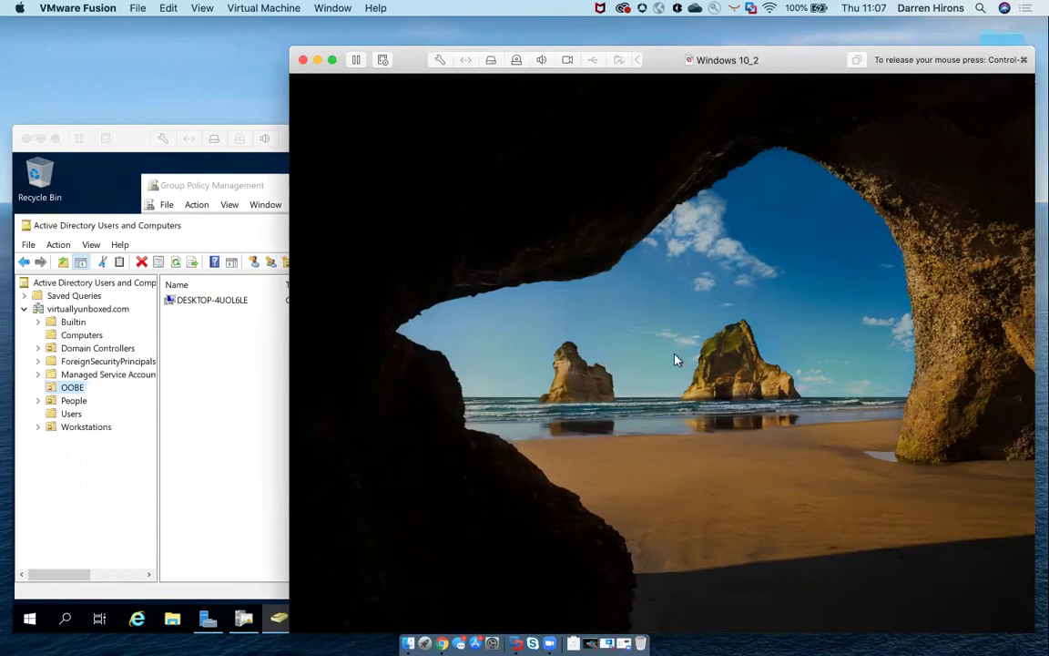
left_click(676, 360)
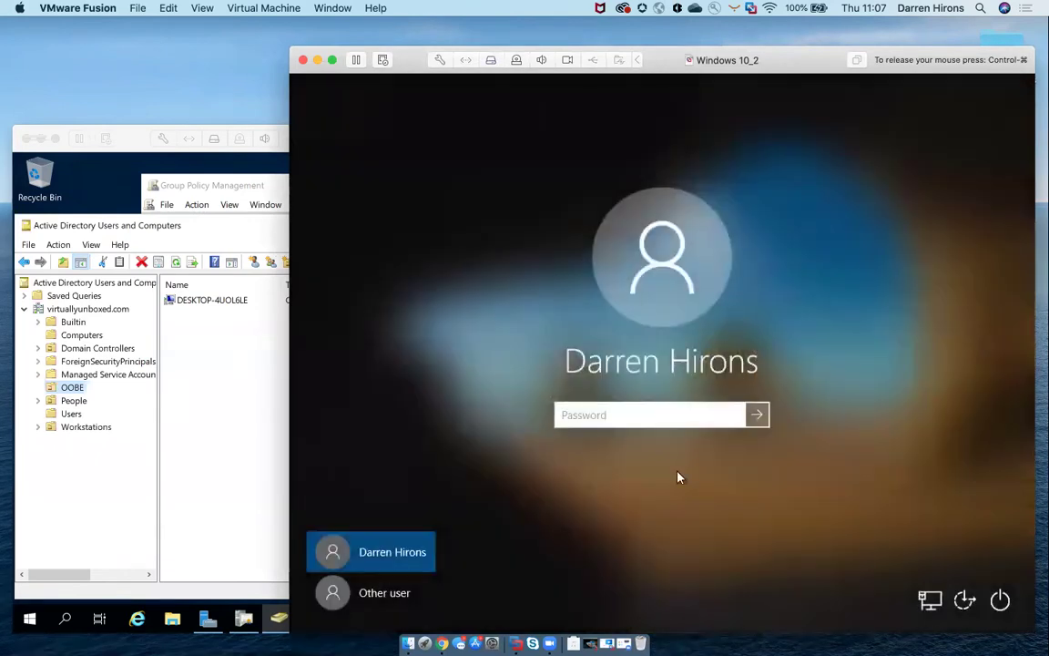
Switch between the Windows 10_2 and DC VMs, ending with DC's Group Policy Management in front.
key("ctrl+super")
left_click(192, 299)
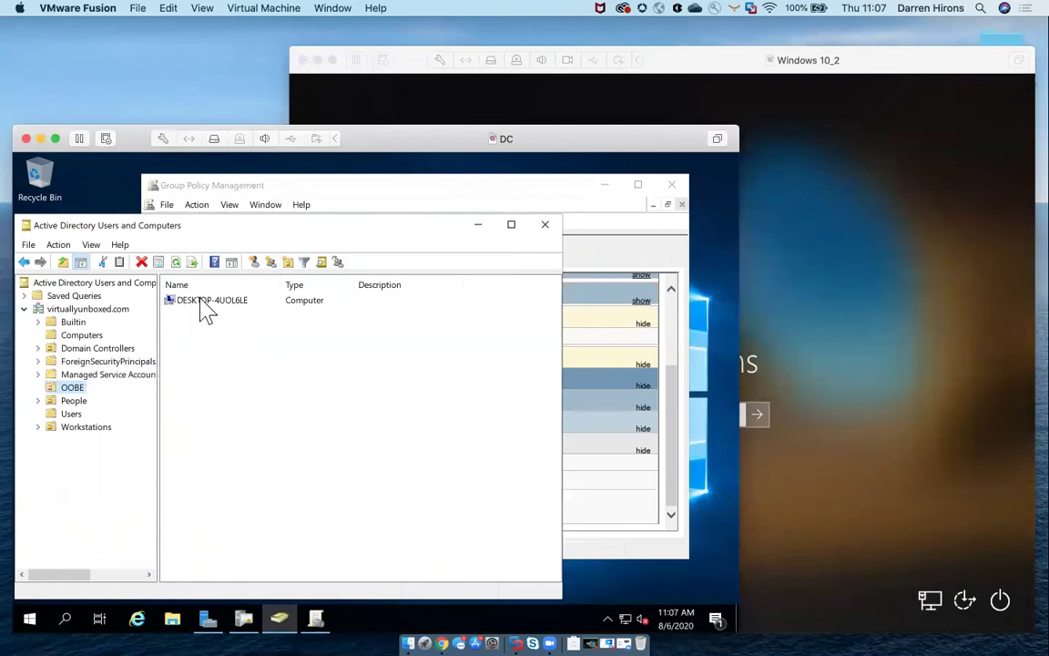
left_click(852, 291)
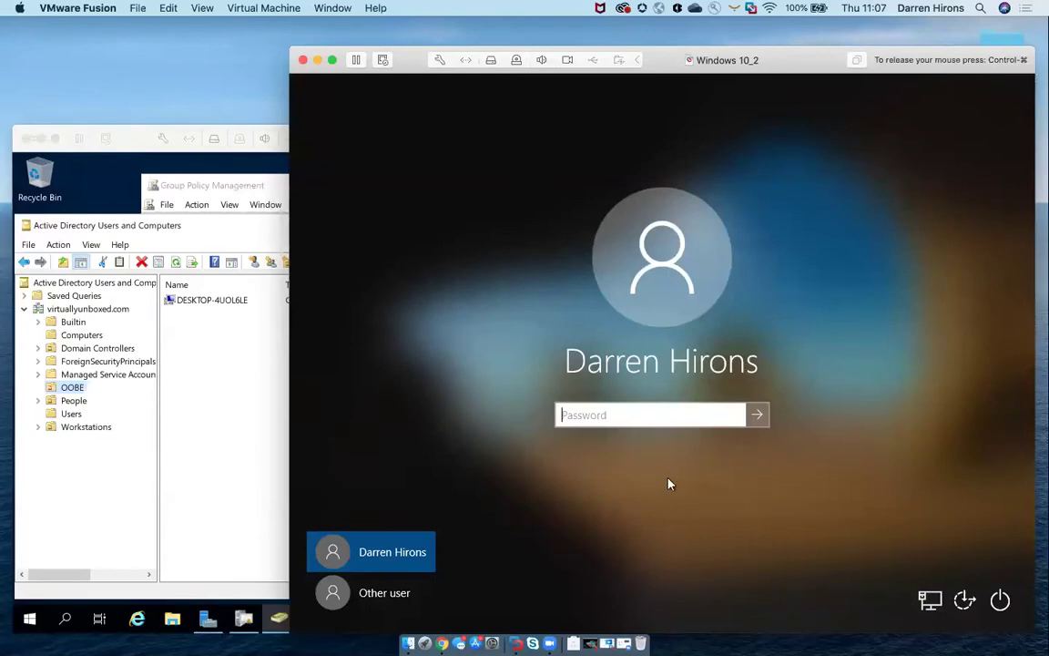
key("ctrl+super")
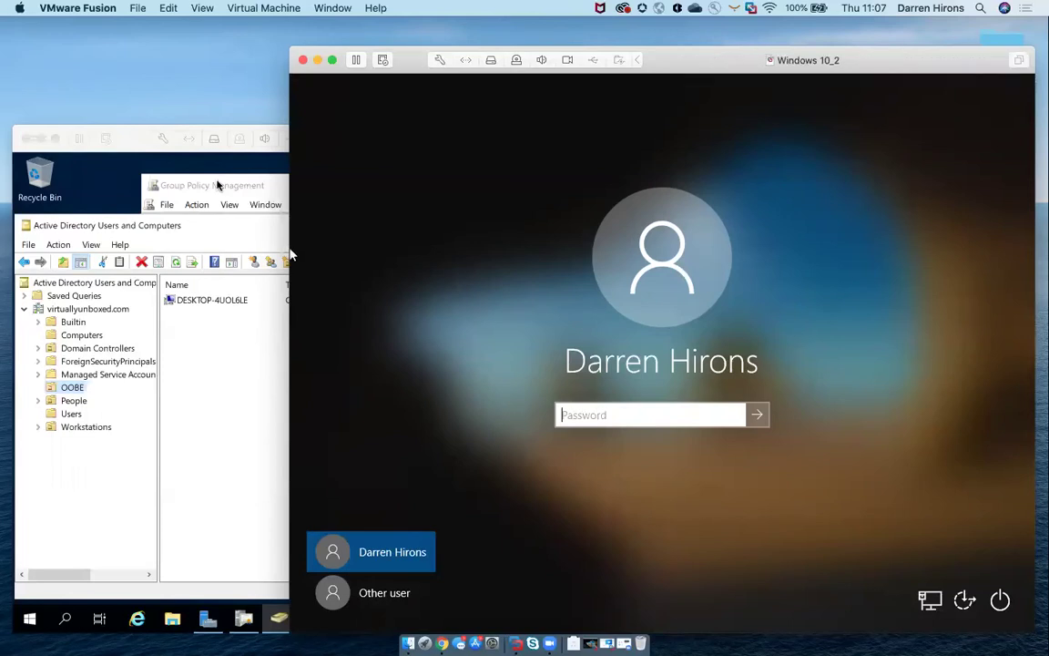
left_click(204, 173)
Restore Group Policy Management to centred size and scroll ws1's Settings report to the Hub.bat logon script.
left_click_drag(209, 184, 745, 363)
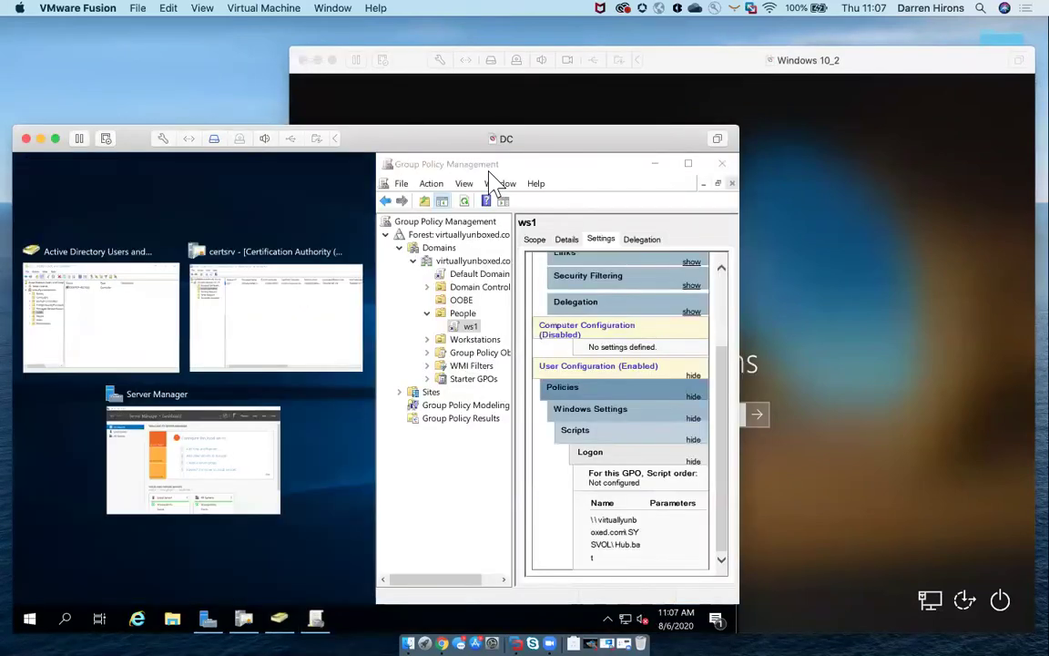
left_click(520, 168)
key("super+Down")
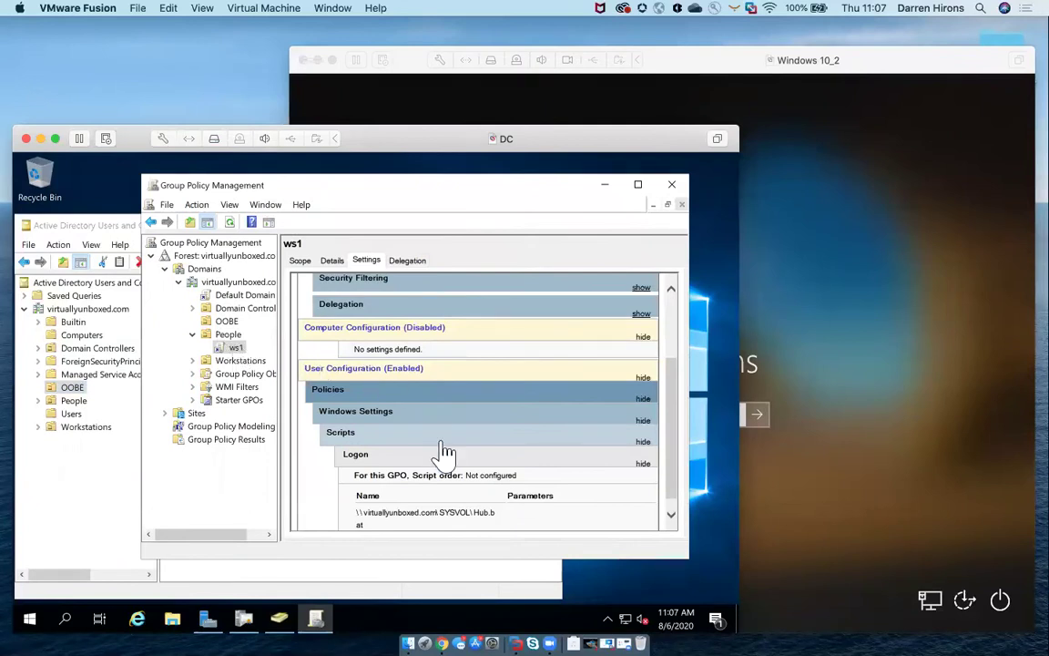
scroll(419, 483, "down", 1)
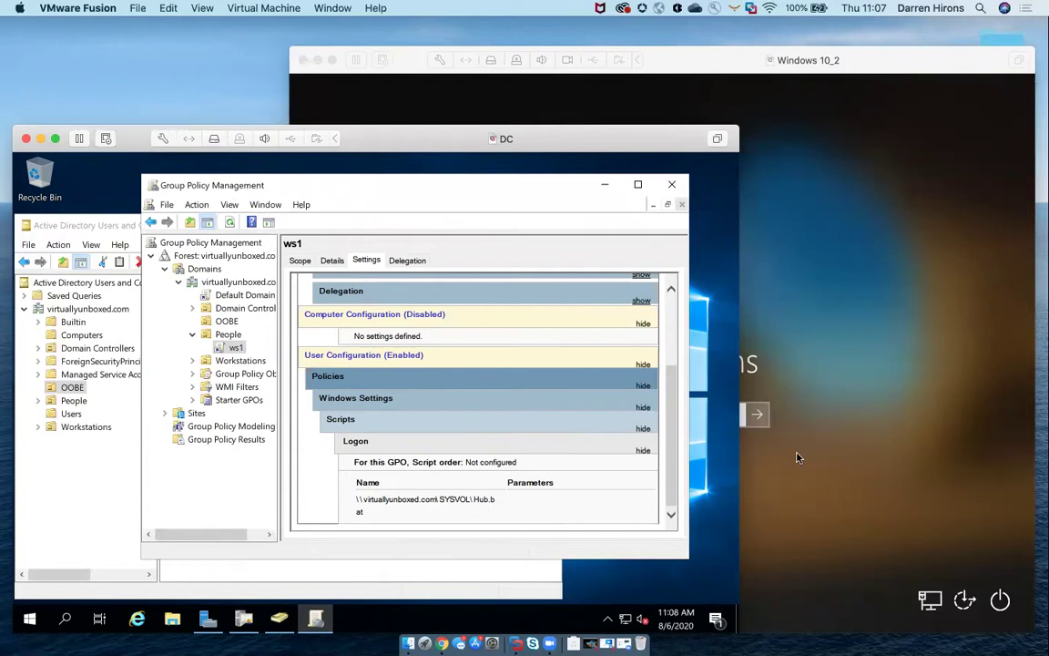
Open Hub.bat from the SYSVOL share in Notepad, accepting the security warning.
left_click(171, 616)
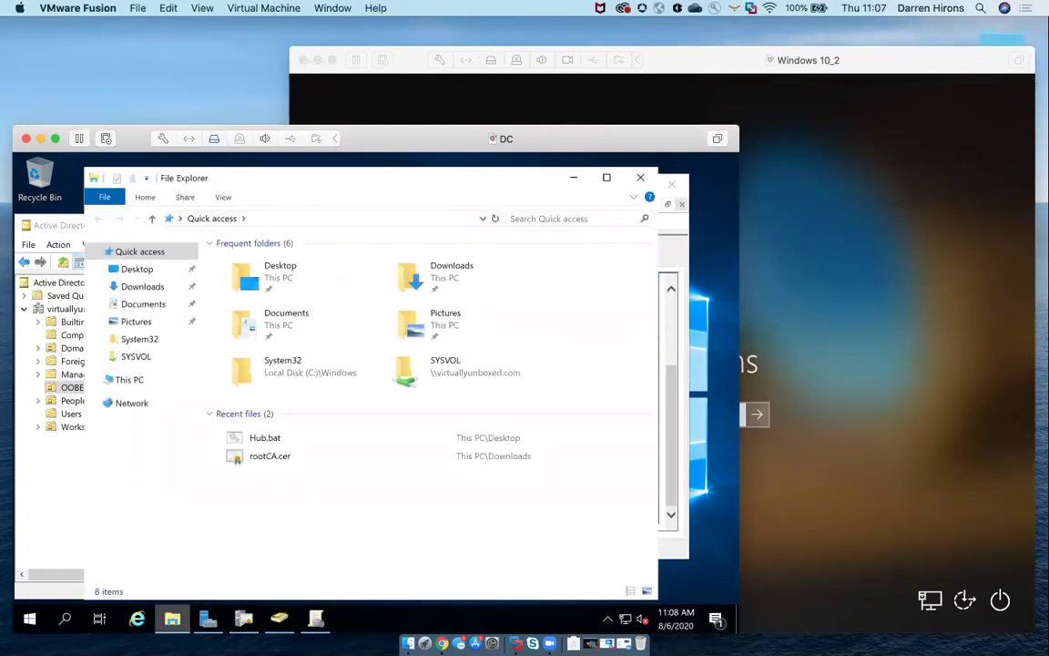
left_click(160, 357)
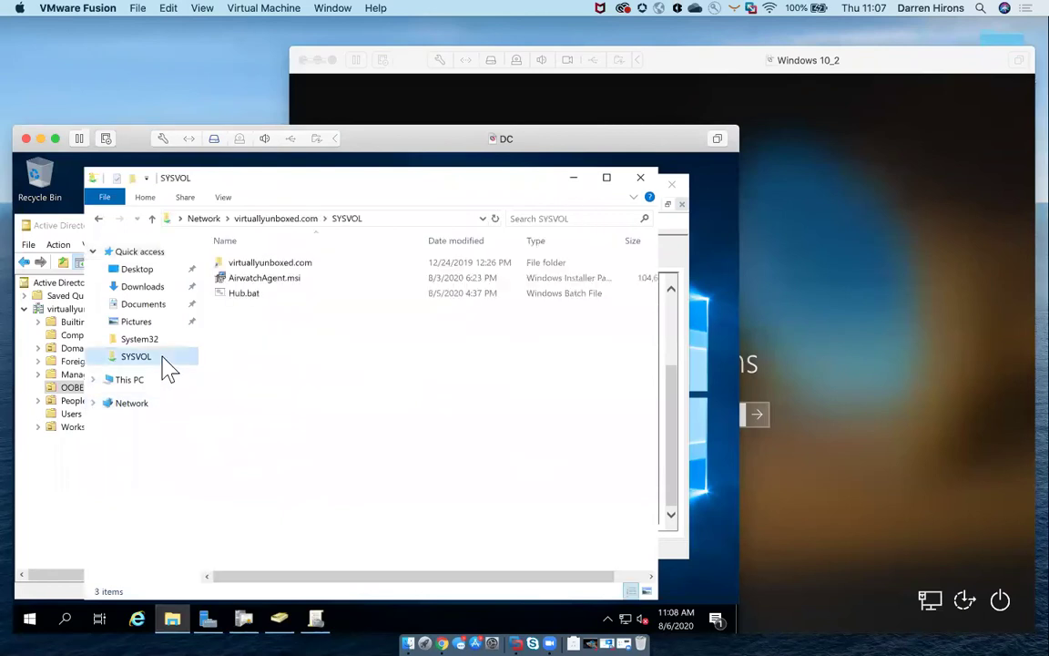
right_click(253, 295)
left_click(278, 319)
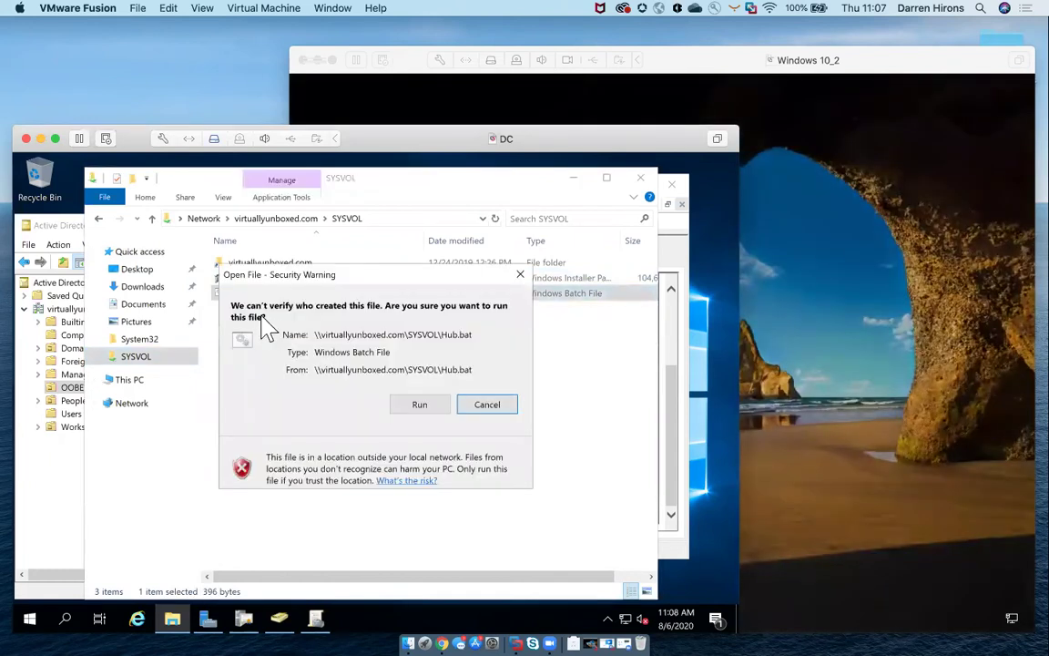
left_click(417, 404)
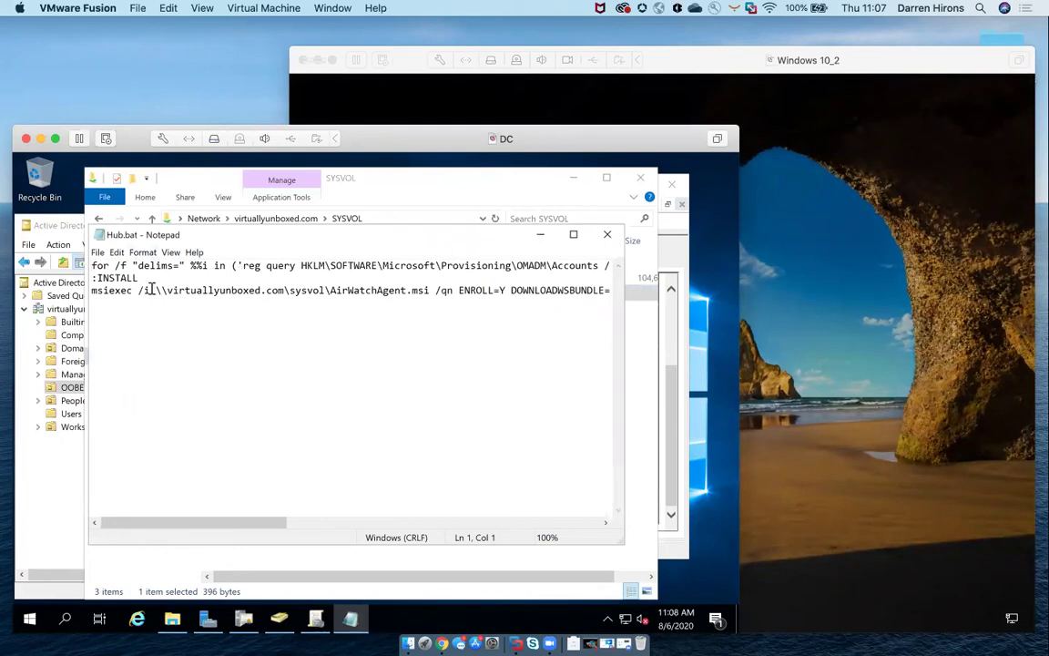
Inspect the msiexec AirWatchAgent.msi /qn enrollment line, then close Notepad and the SYSVOL window.
left_click(399, 290)
left_click_drag(399, 290, 434, 291)
left_click(445, 291)
left_click(607, 234)
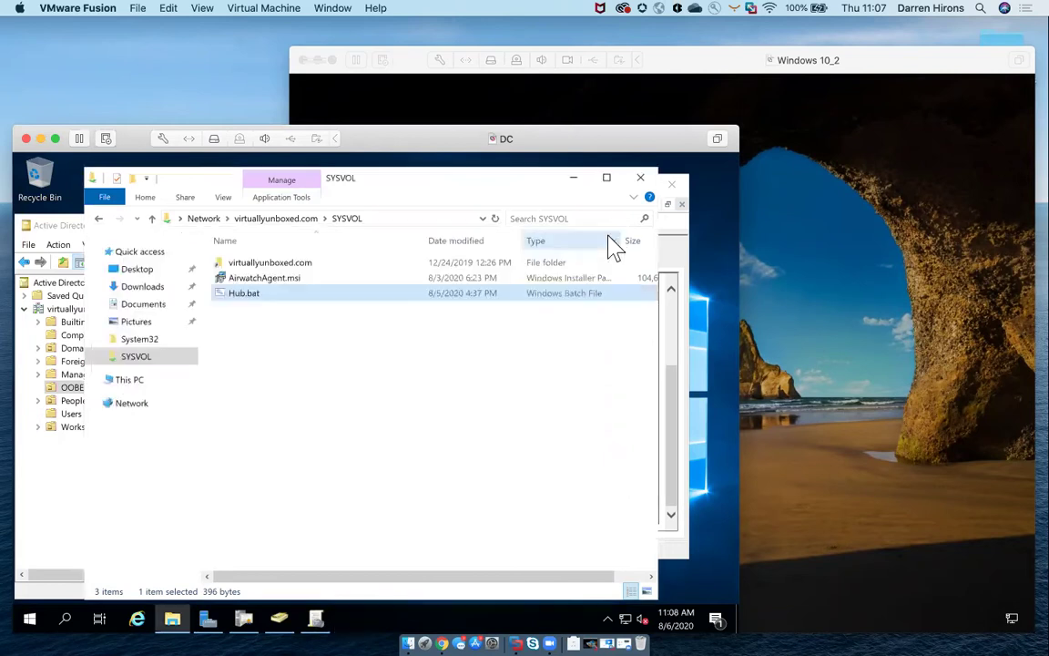
left_click(640, 179)
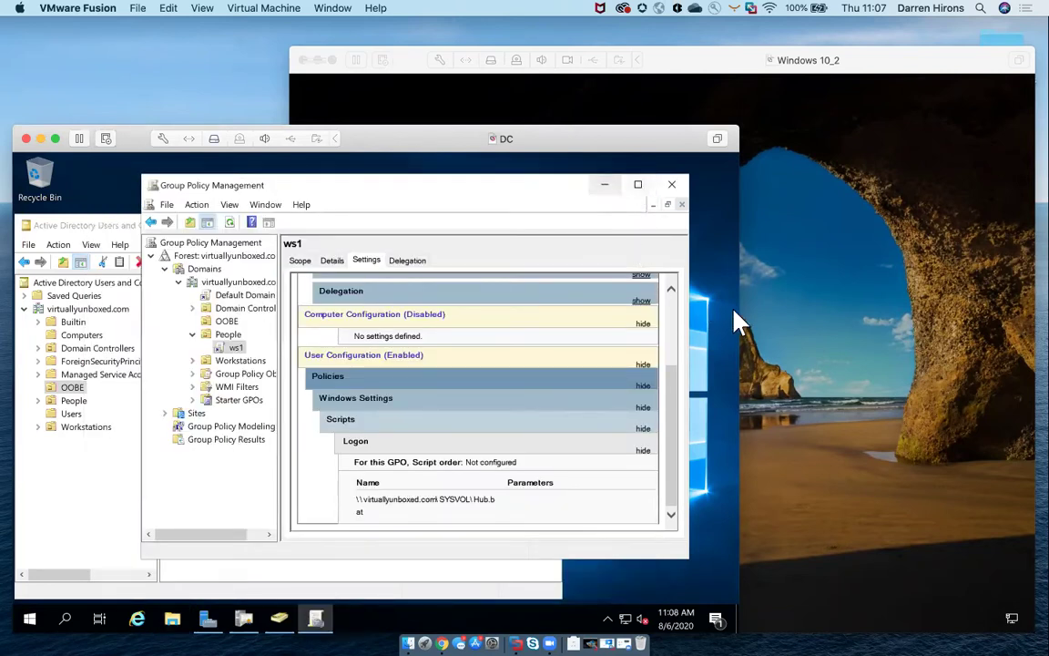
Reload the UEM Devices List View in Chrome; it still shows only the iPad, iPhone and two Androids.
left_click(814, 363)
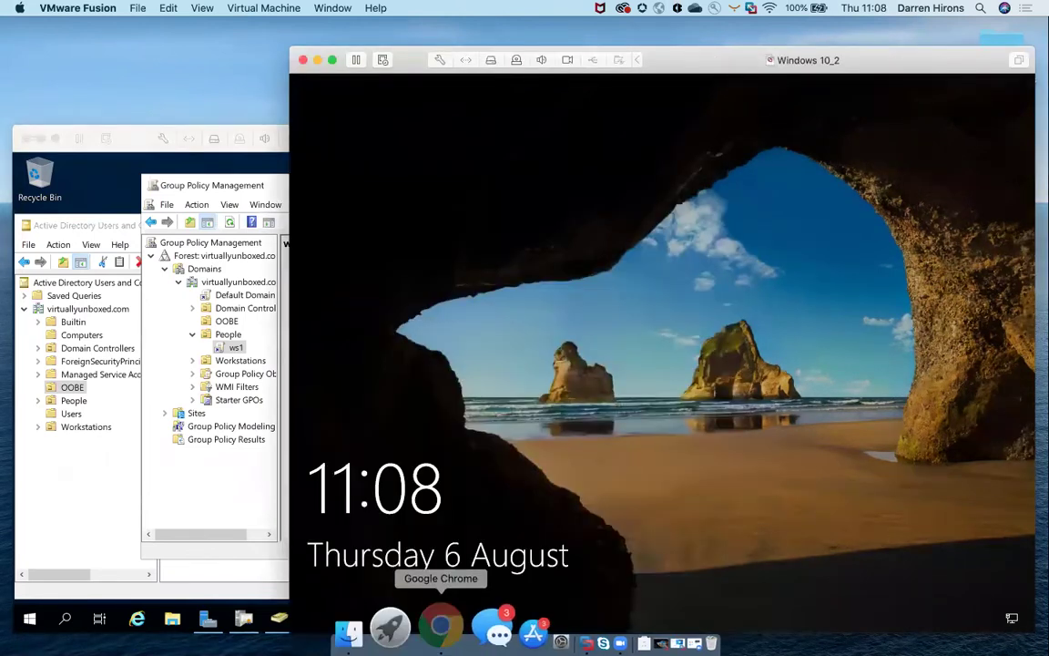
left_click(441, 629)
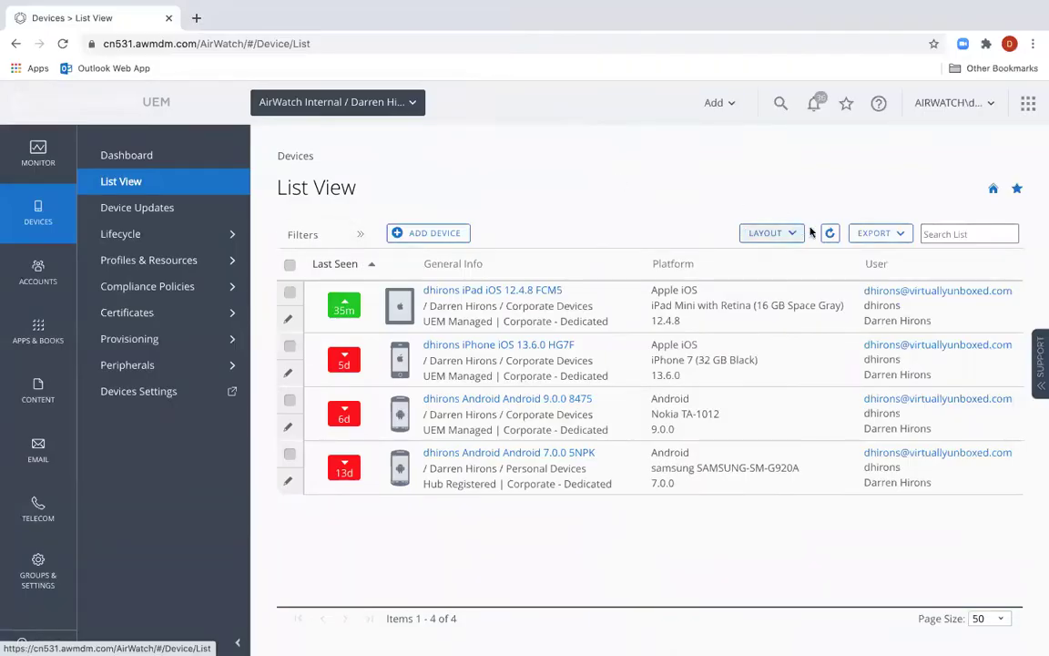
left_click(831, 234)
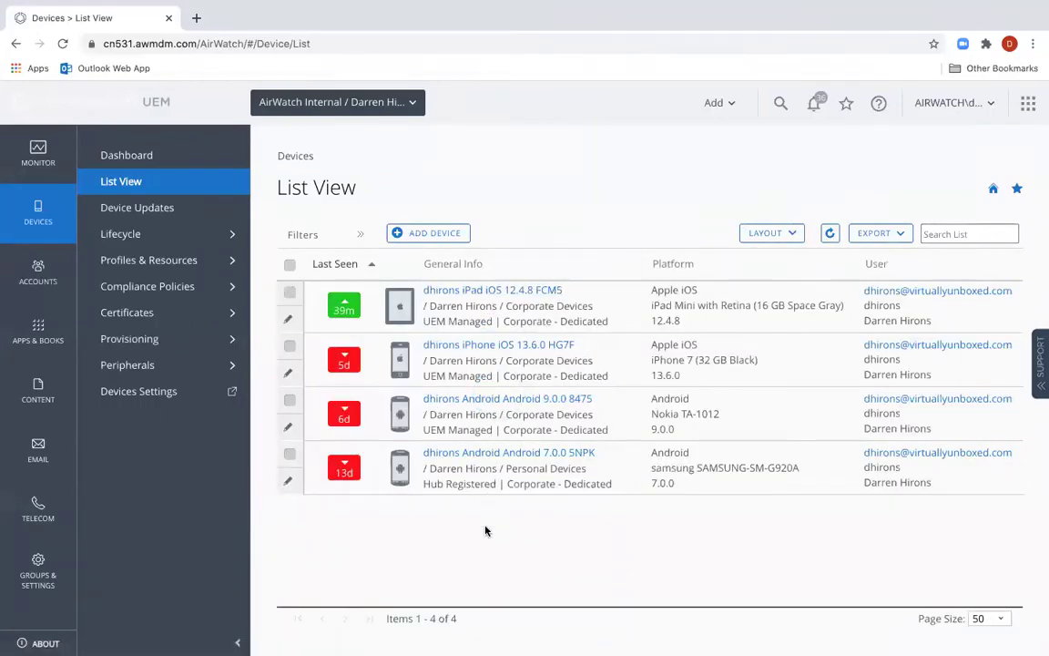
Sign in to the Windows 10_2 VM with the account password and wait for the desktop.
mouse_move(483, 630)
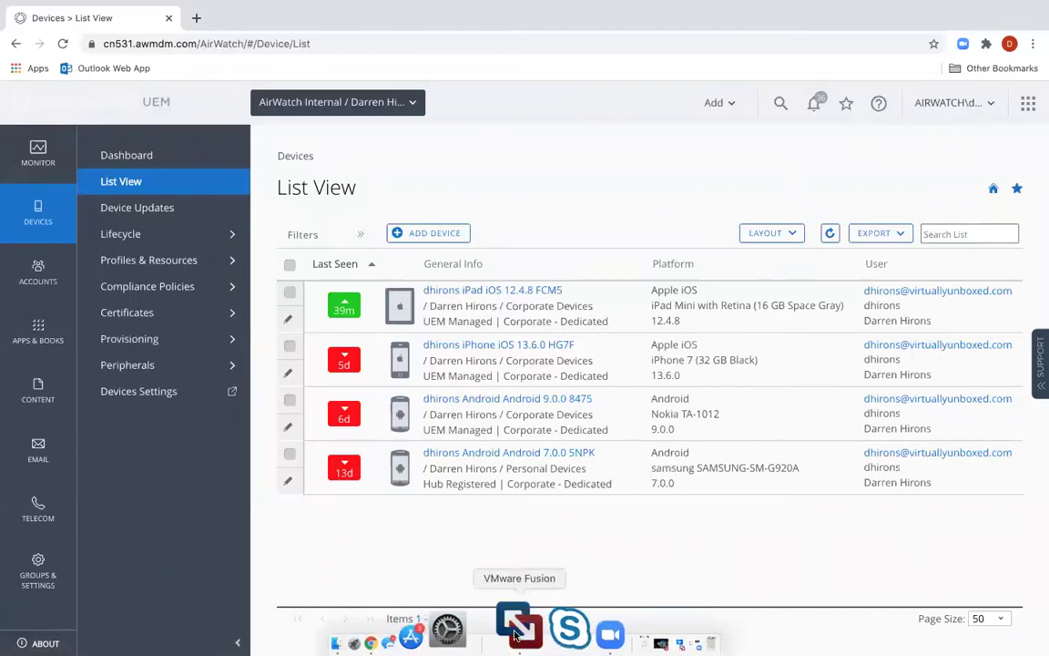
left_click(516, 635)
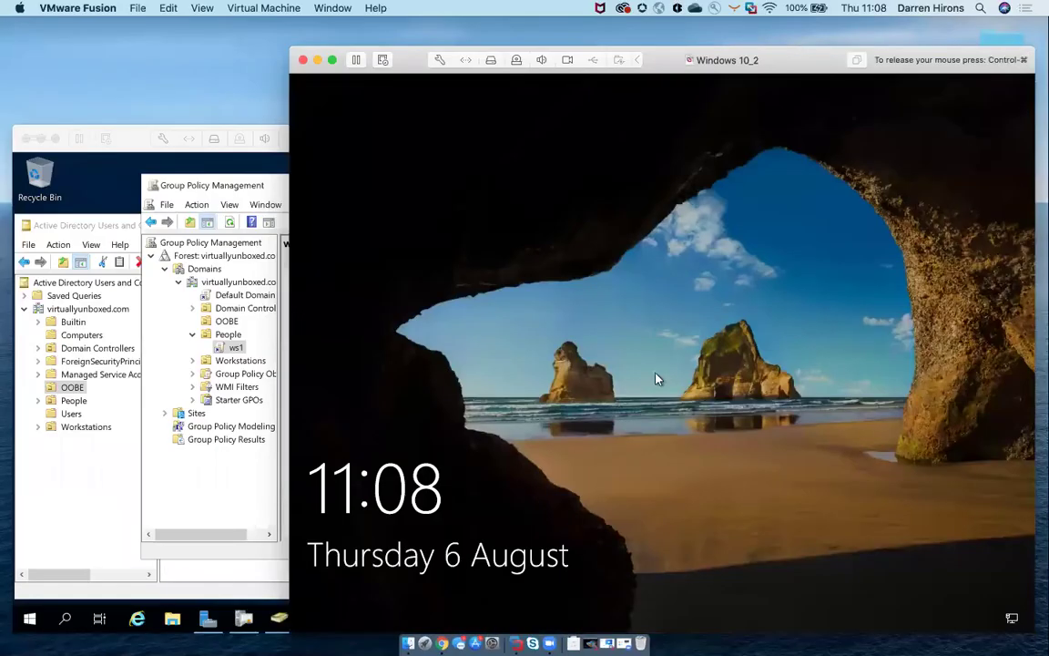
left_click(657, 379)
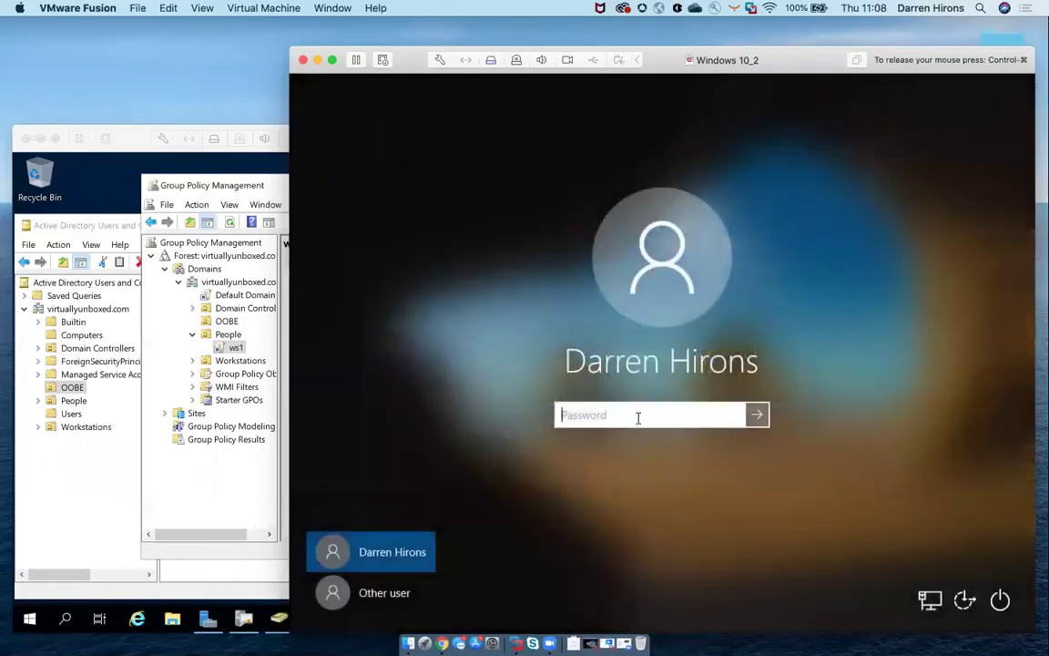
type("********")
key("Return")
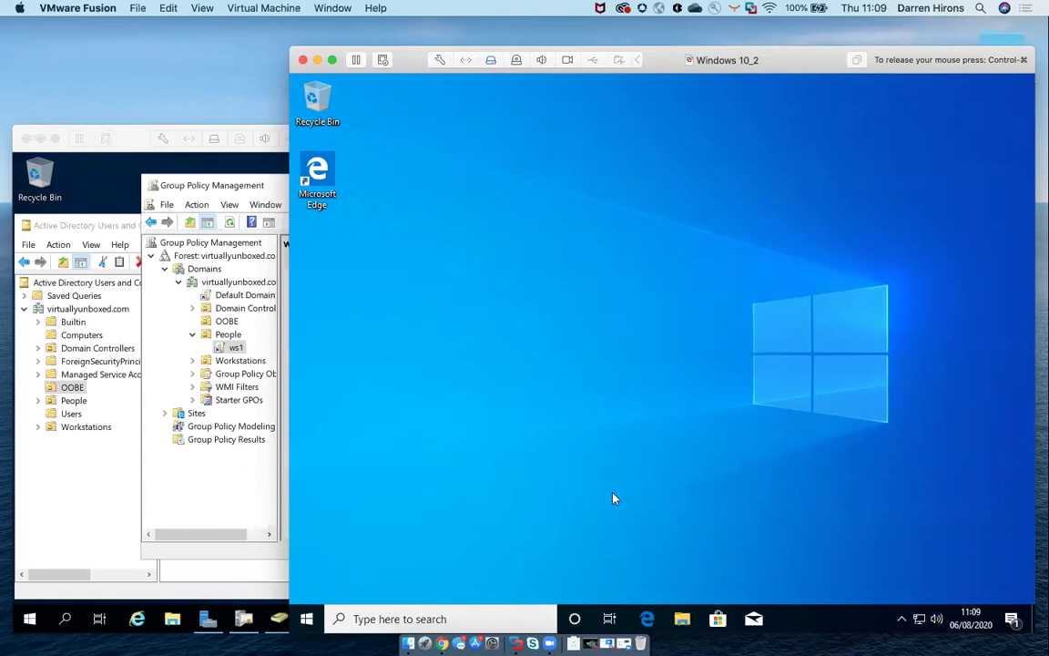
Check the Start menu app list for the newly installed Workspace ONE Intelligent Hub, then close it.
left_click(306, 618)
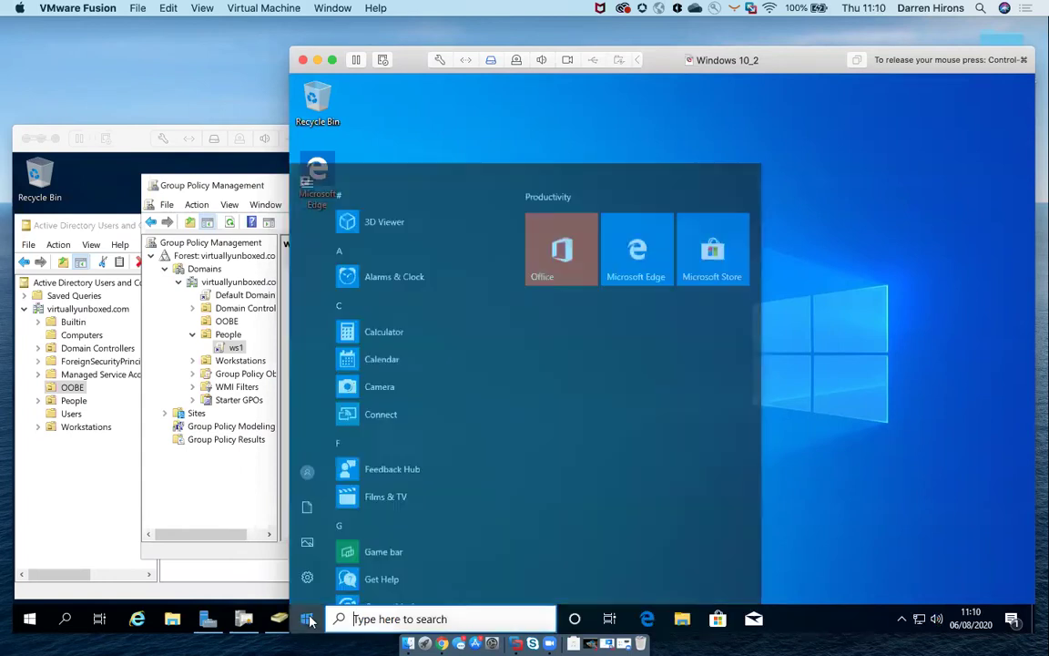
scroll(418, 488, "down", 15)
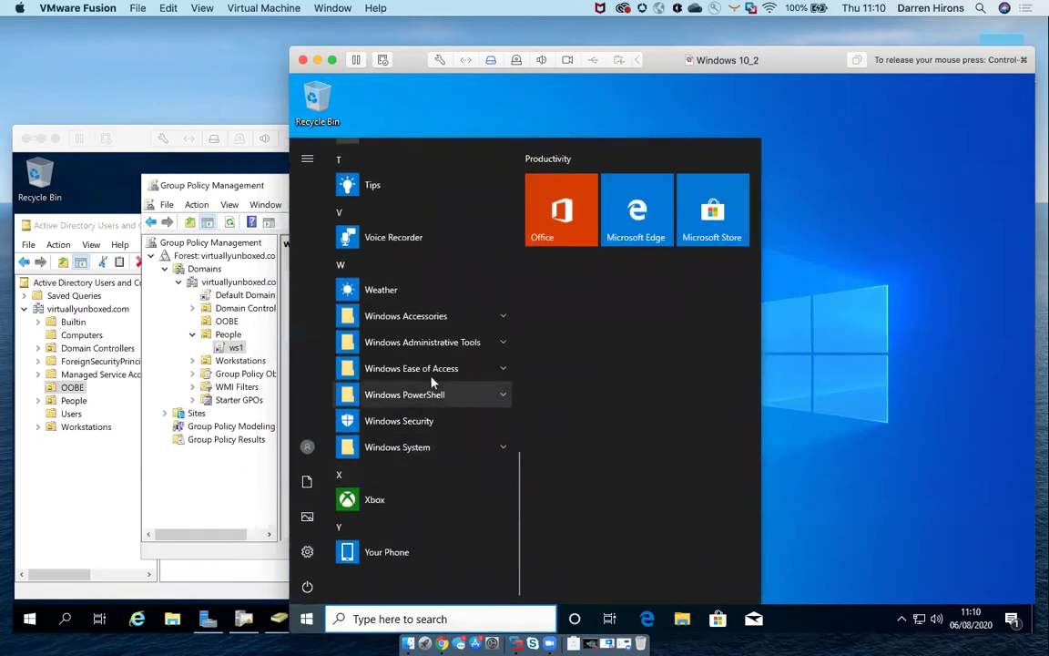
scroll(438, 451, "up", 15)
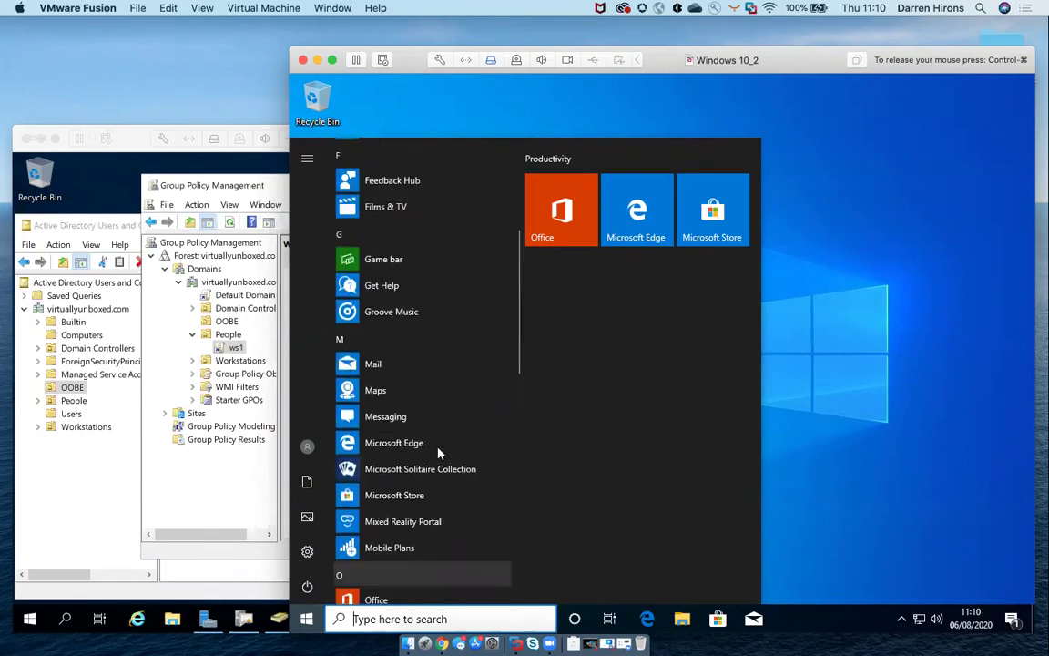
left_click(855, 300)
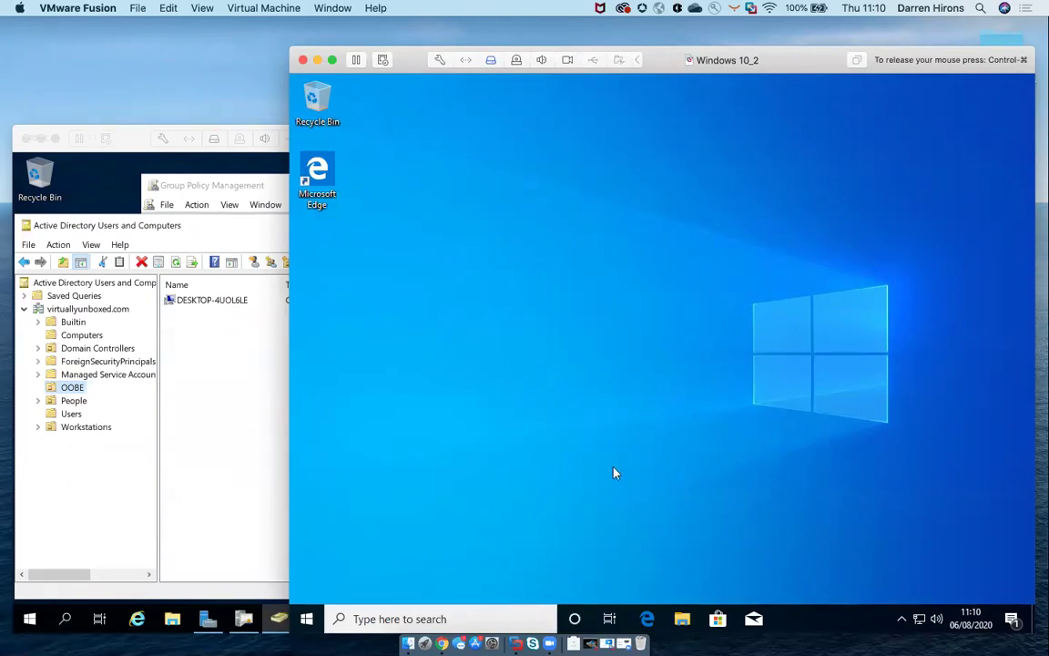
left_click(306, 618)
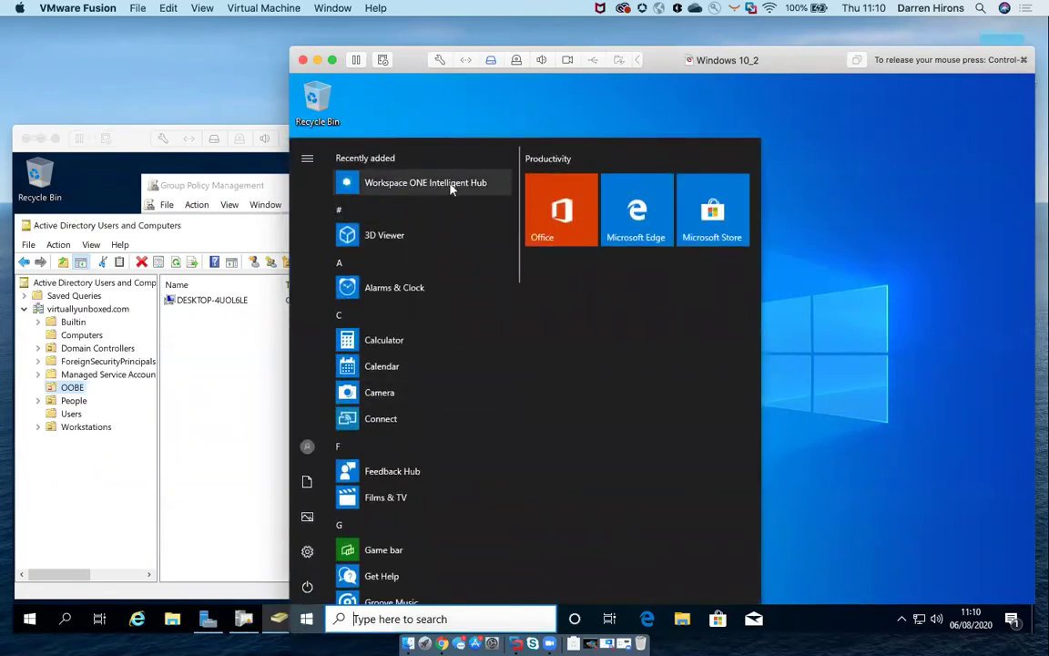
scroll(444, 468, "down", 15)
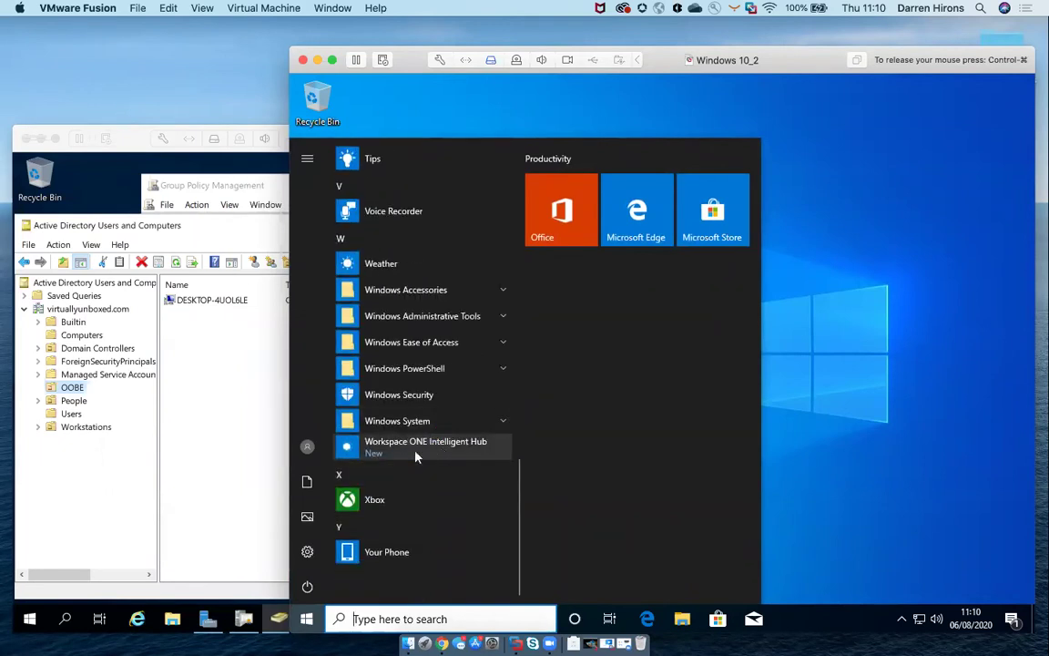
left_click(818, 448)
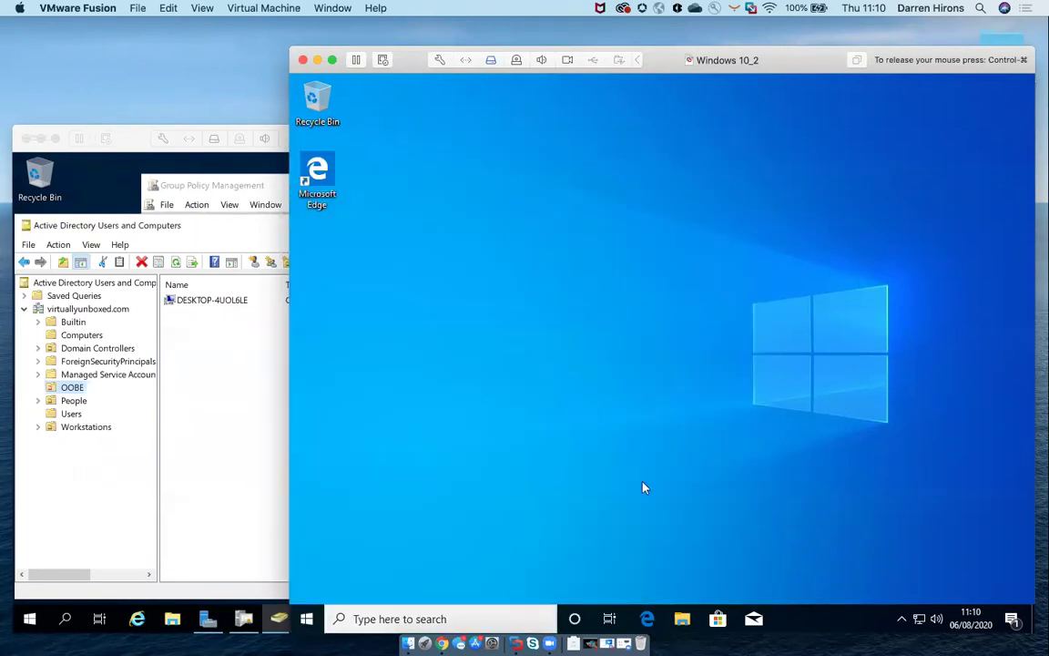
Reload the UEM device list twice, still seeing four devices, then return to the Windows 10 VM.
left_click(436, 623)
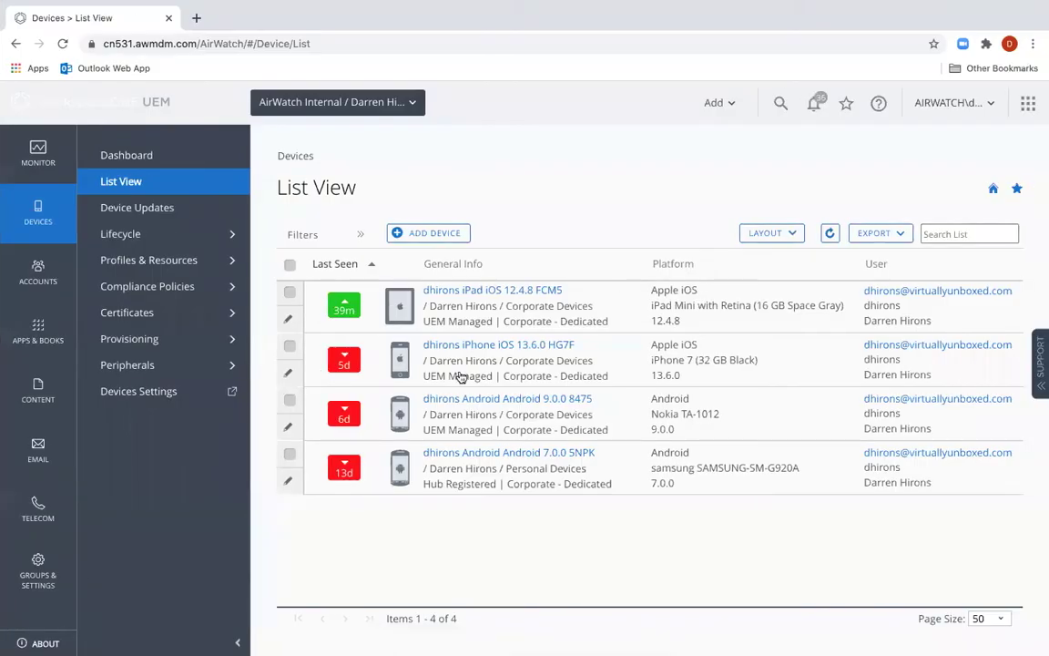
left_click(830, 235)
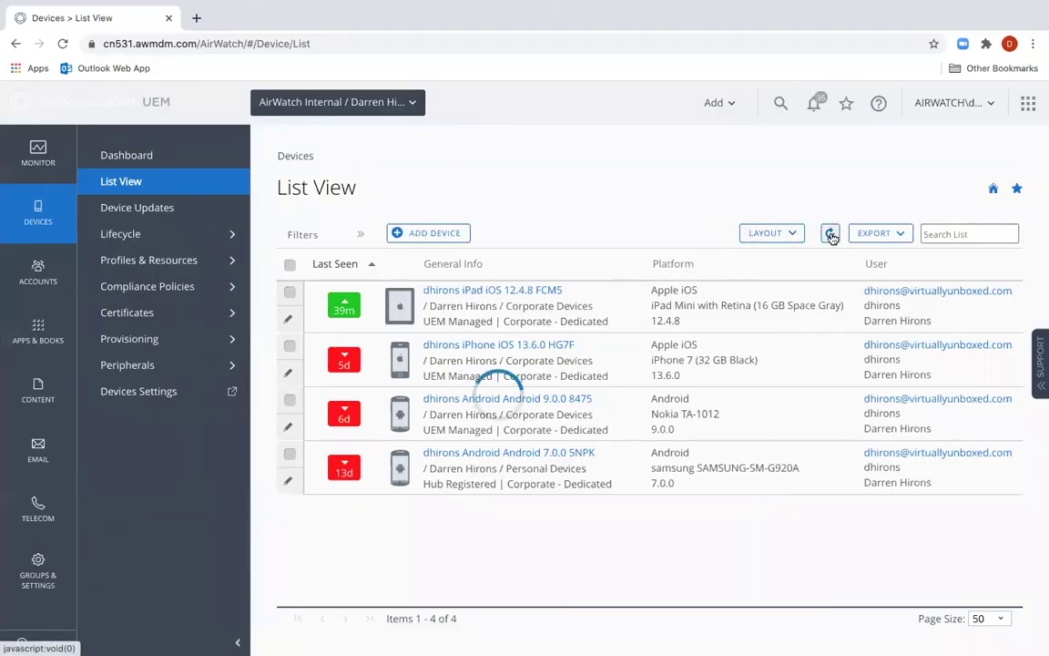
left_click(830, 235)
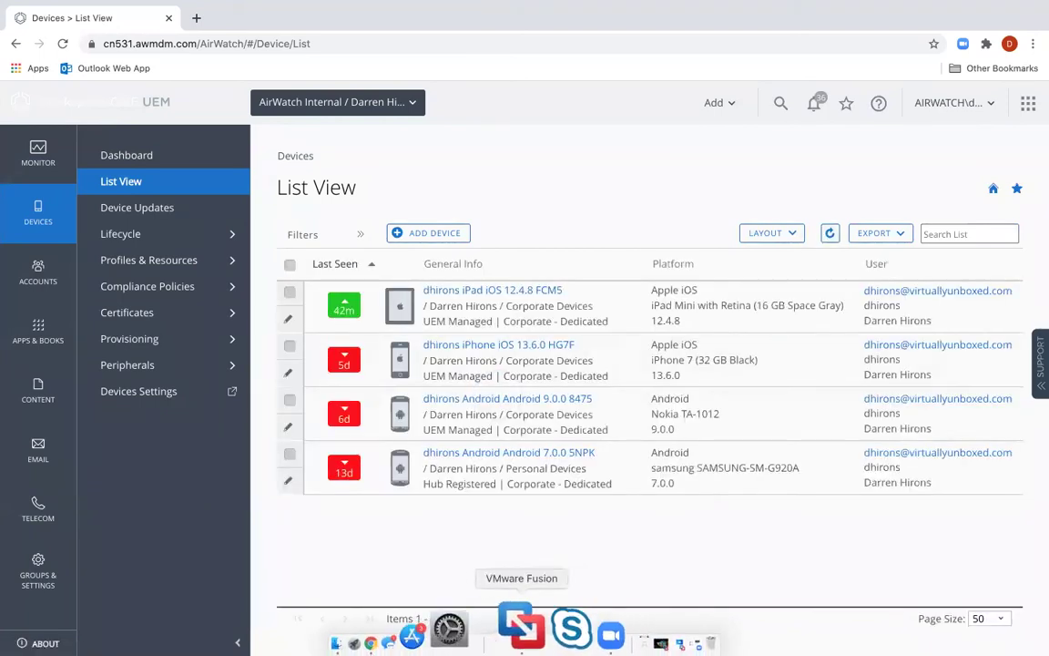
left_click(516, 640)
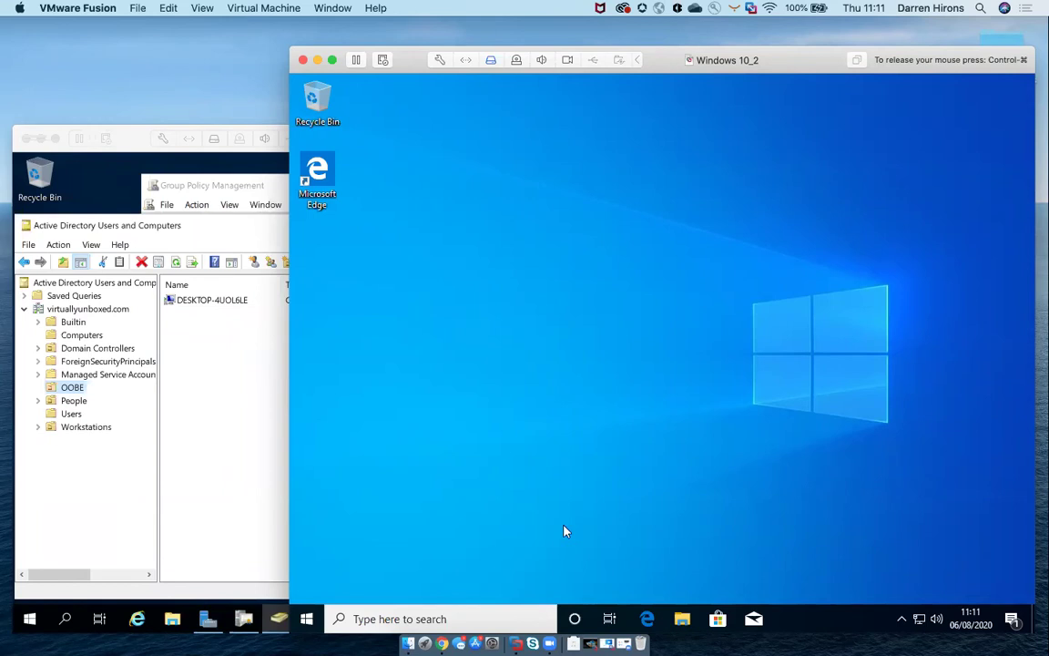
Reload the UEM device list and find the fifth device, the Windows 10 VMware7,1 desktop.
left_click(438, 625)
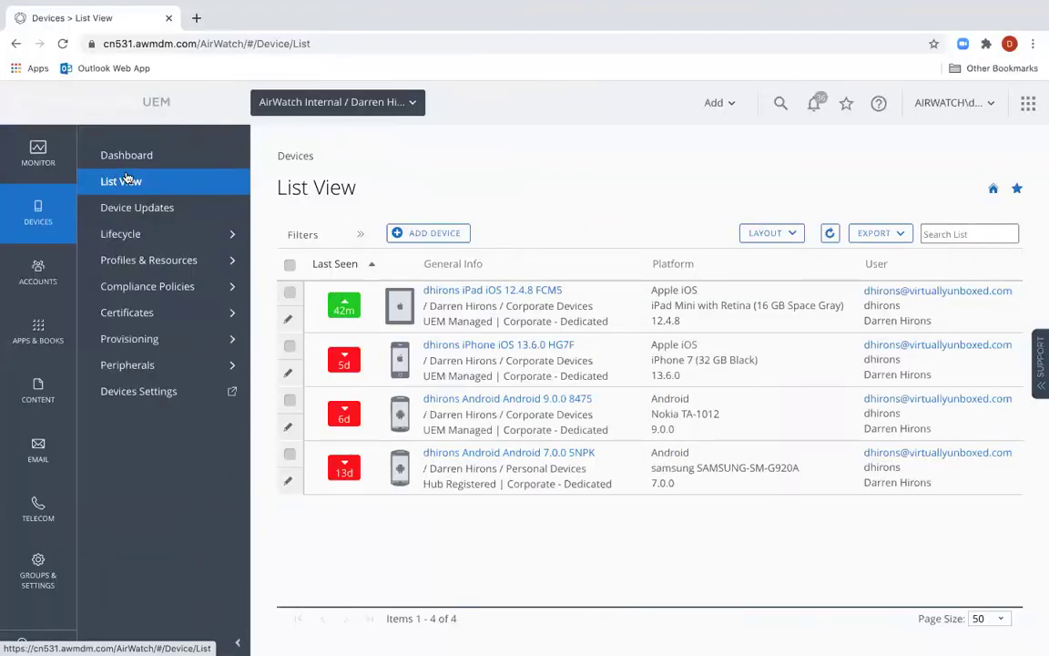
left_click(826, 234)
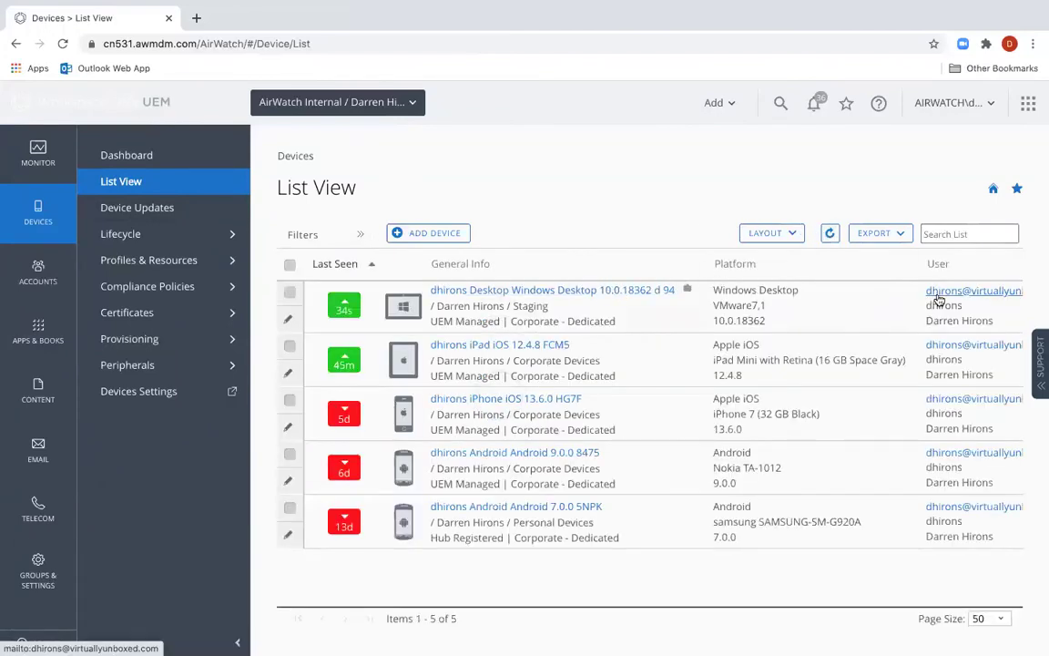
scroll(967, 305, "right", 6)
scroll(967, 307, "right", 2)
scroll(965, 305, "left", 8)
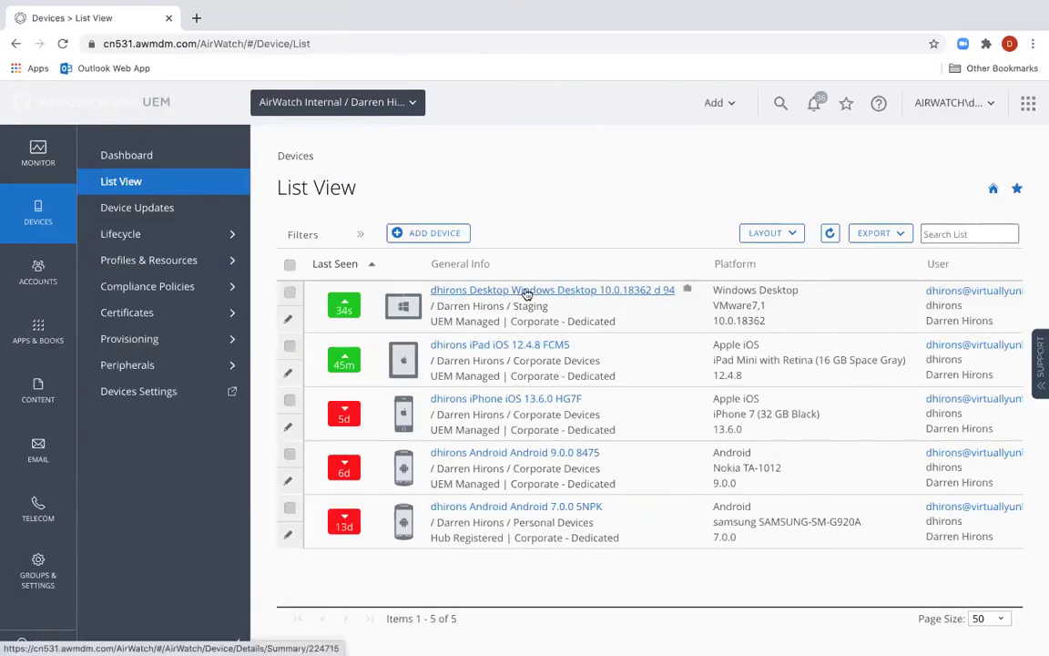
Open the Windows Desktop device and scroll its Summary, confirming it is MDM-managed and enrolled.
left_click(526, 291)
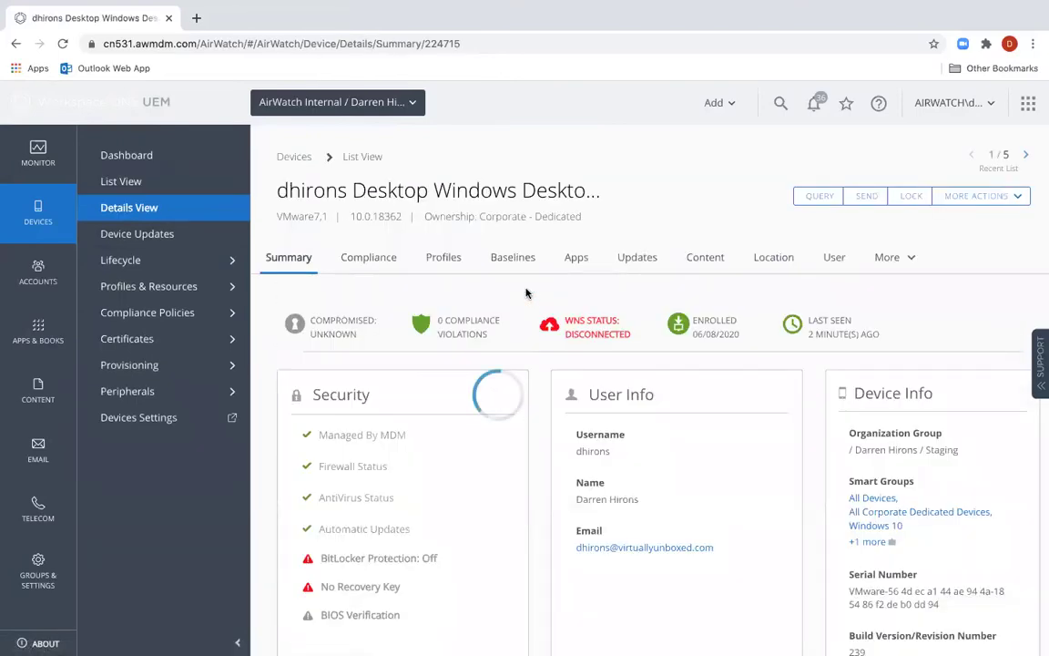
scroll(543, 520, "down", 2)
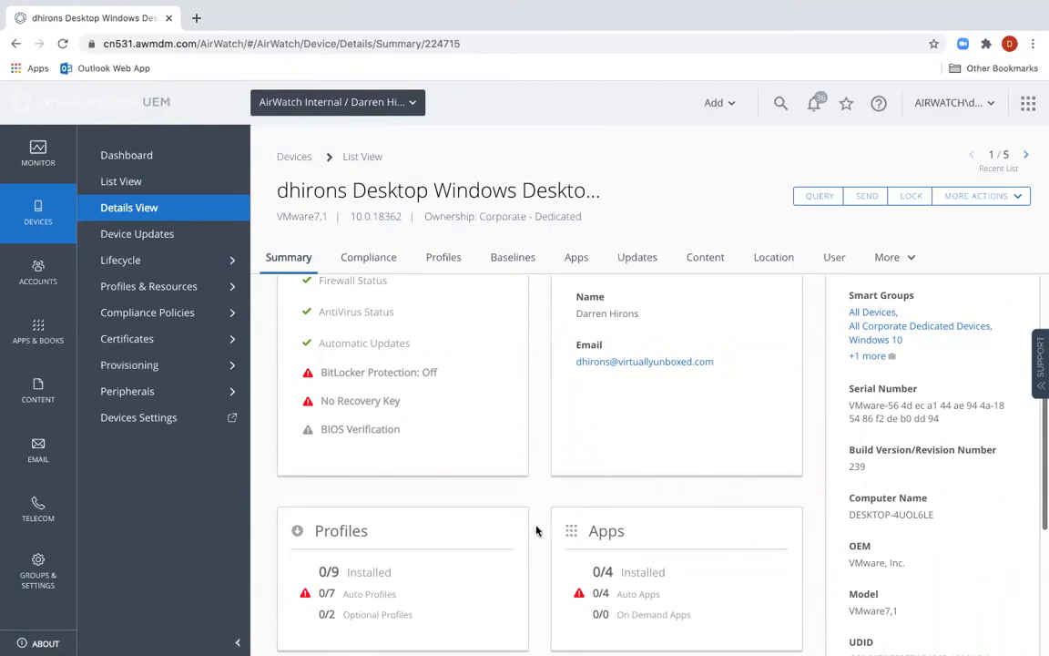
scroll(536, 532, "down", 3)
scroll(536, 532, "down", 1)
scroll(536, 532, "up", 4)
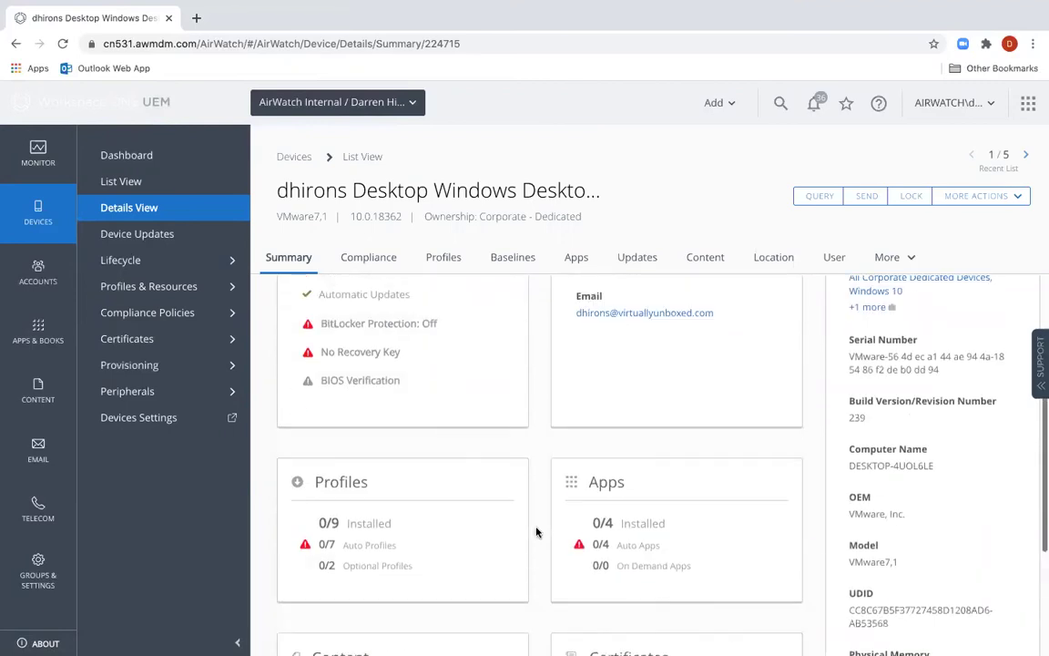
scroll(545, 490, "up", 3)
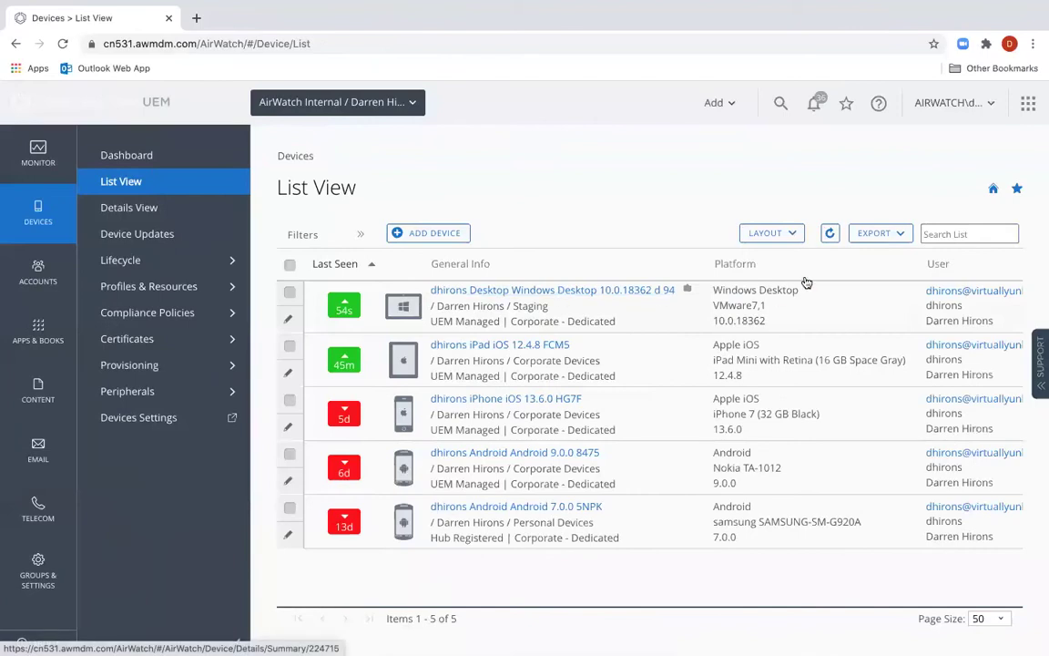
Reload and reopen the Windows Desktop summary, now showing WNS connected and 7 of 9 profiles installed.
left_click(828, 233)
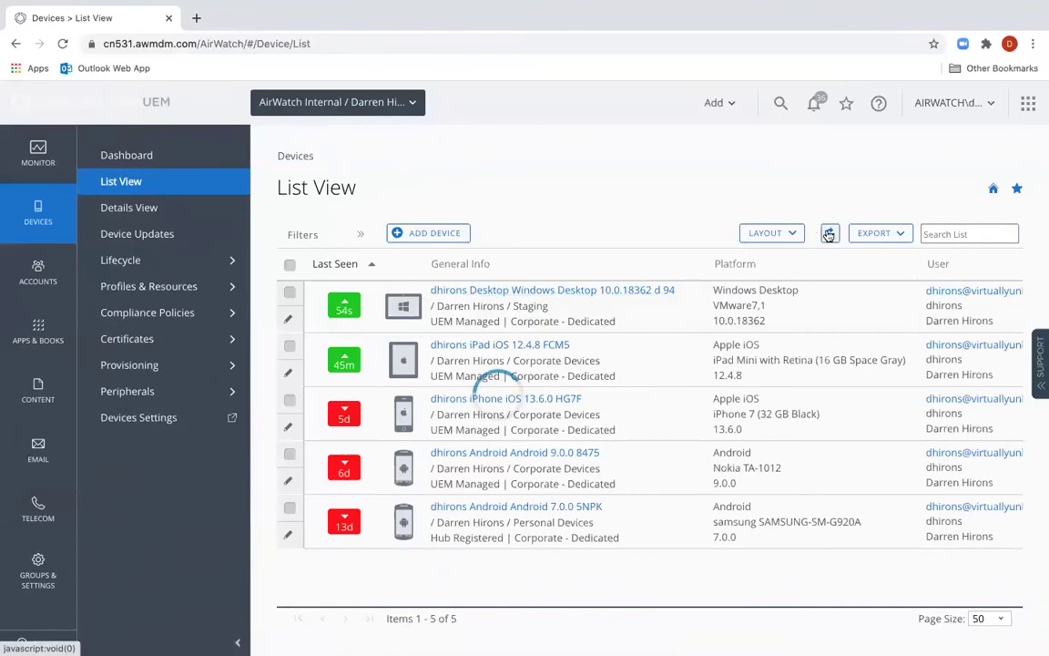
left_click(527, 293)
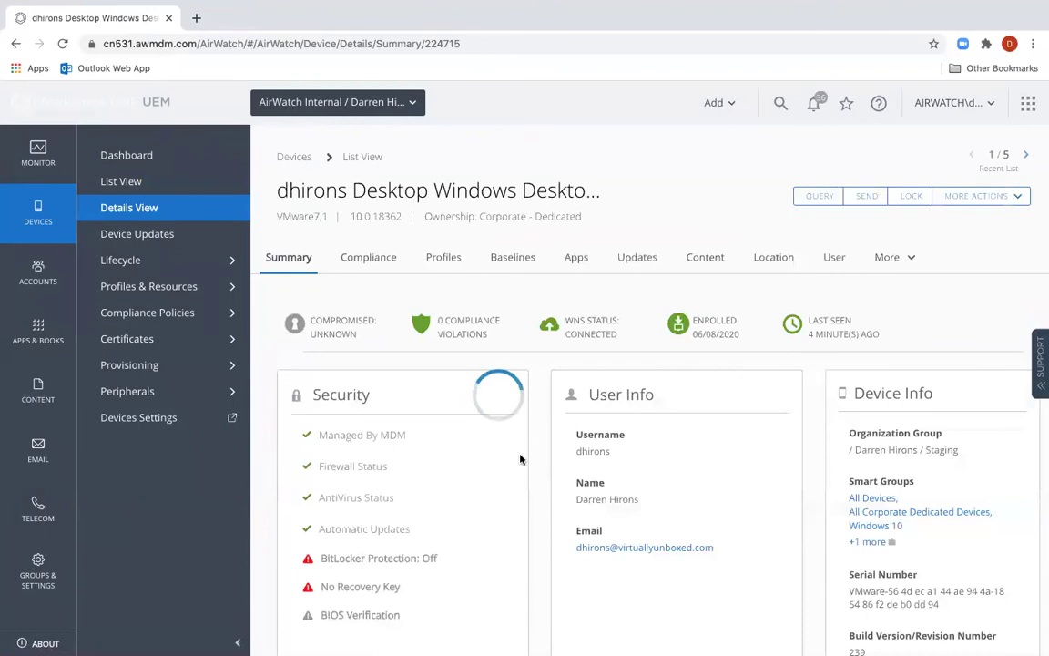
scroll(537, 524, "down", 3)
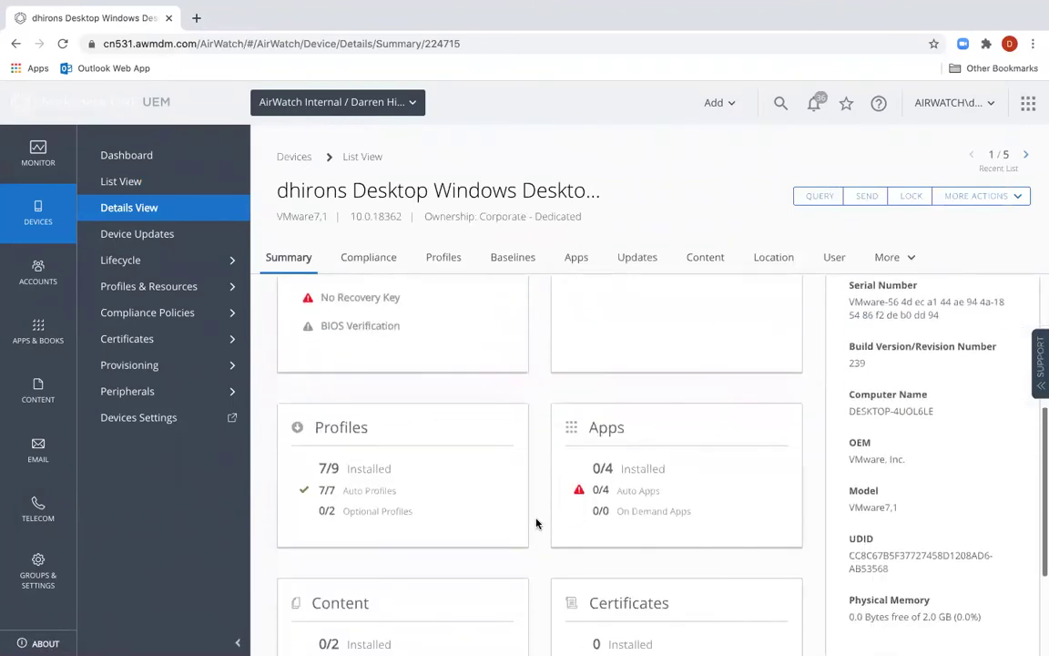
scroll(537, 523, "down", 1)
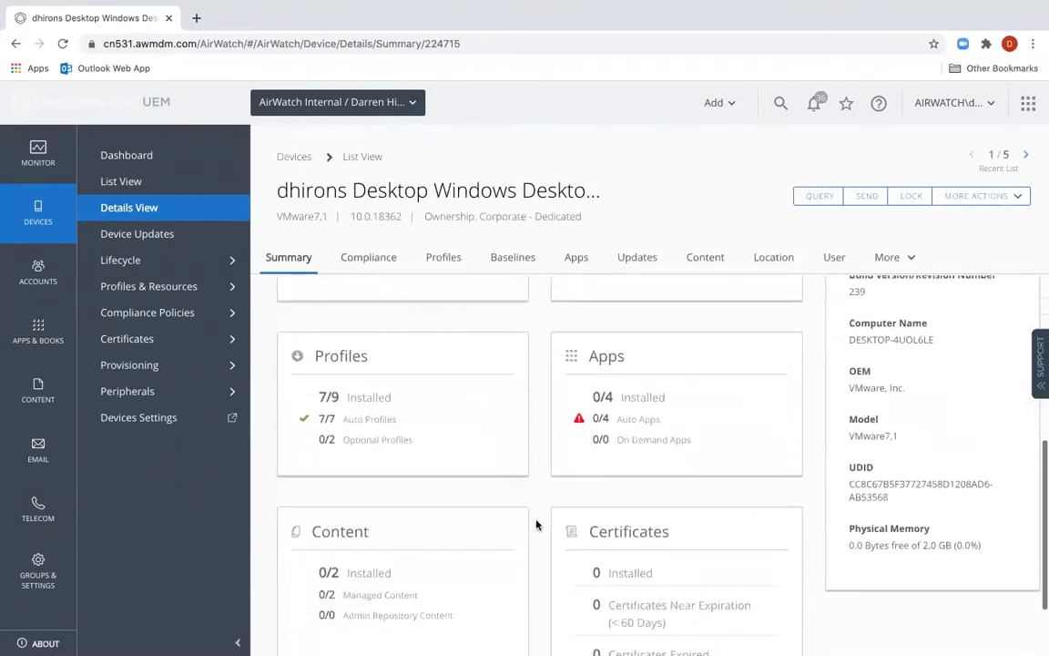
scroll(536, 523, "up", 5)
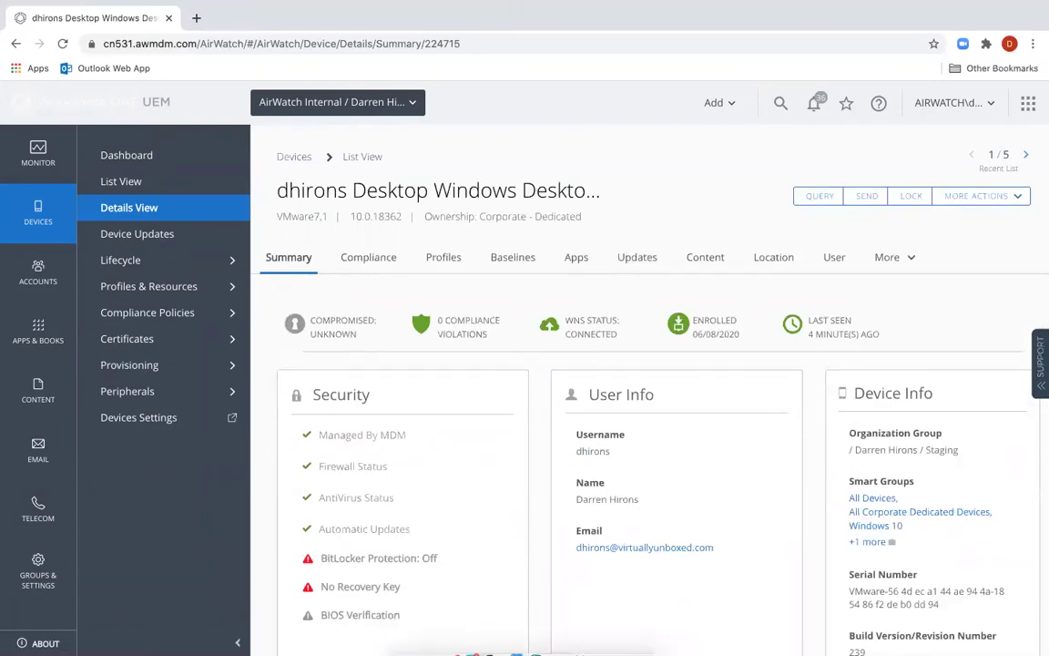
Bring the Windows 10 VM forward and start Workspace ONE Intelligent Hub from the Start menu.
mouse_move(475, 628)
left_click(516, 628)
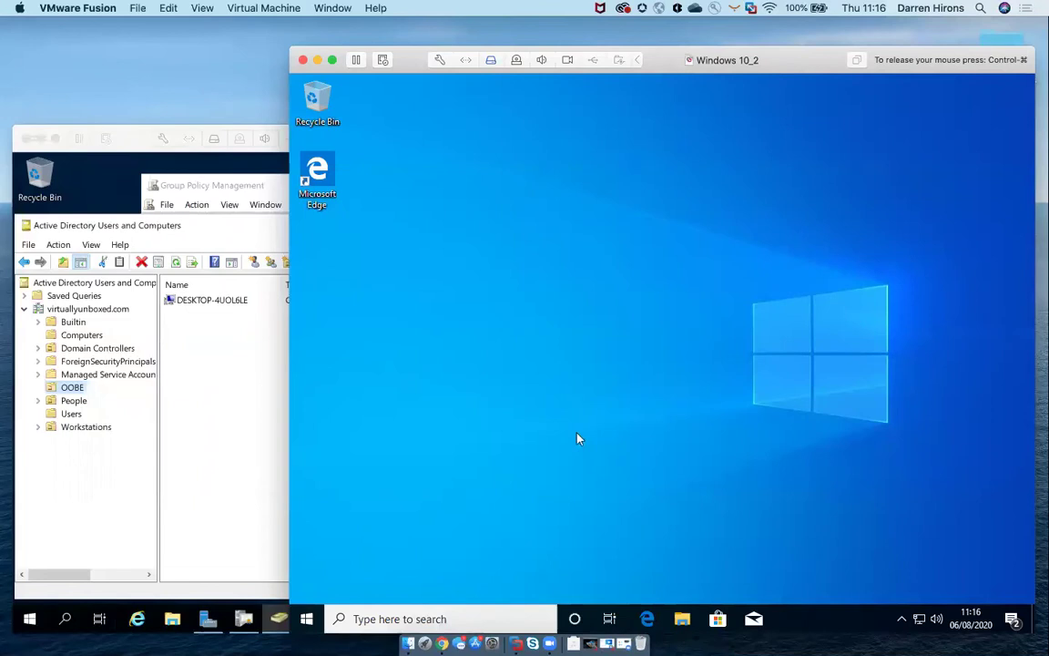
left_click(306, 618)
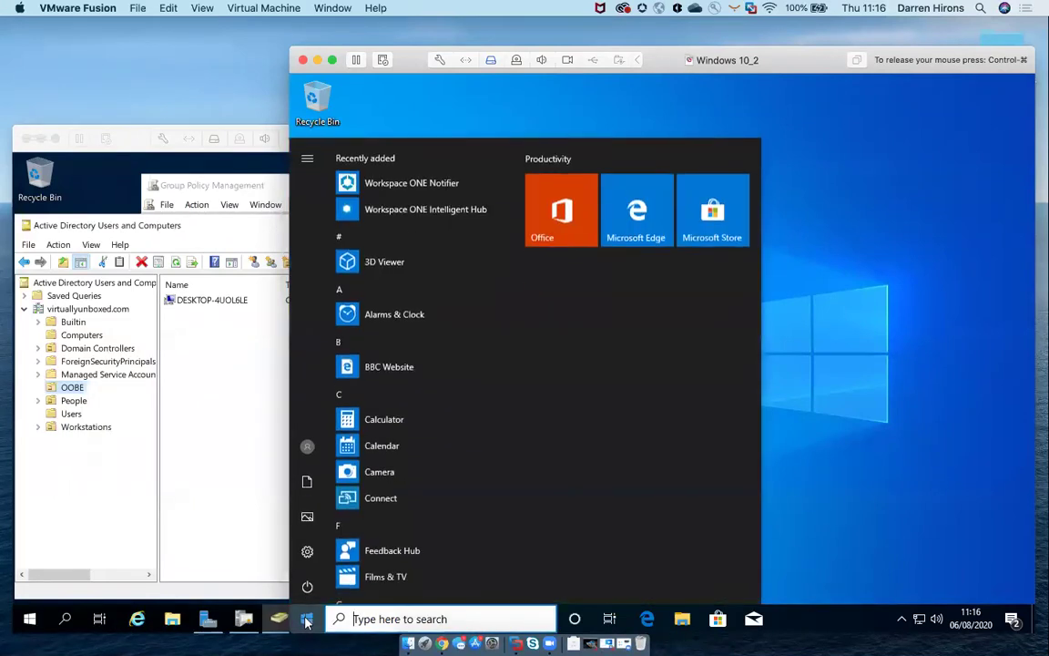
left_click(428, 208)
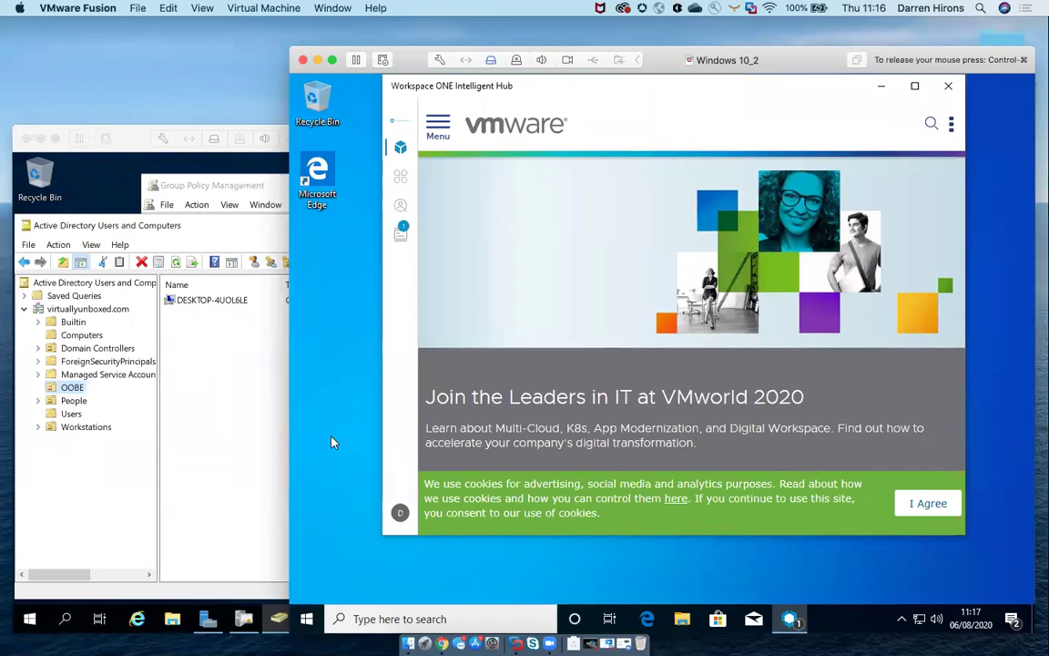
Filter the Hub app catalogue to Windows Apps: 7-Zip, Core FTP LE x64, Google Chrome, Hub Installer.
left_click(441, 132)
left_click(438, 132)
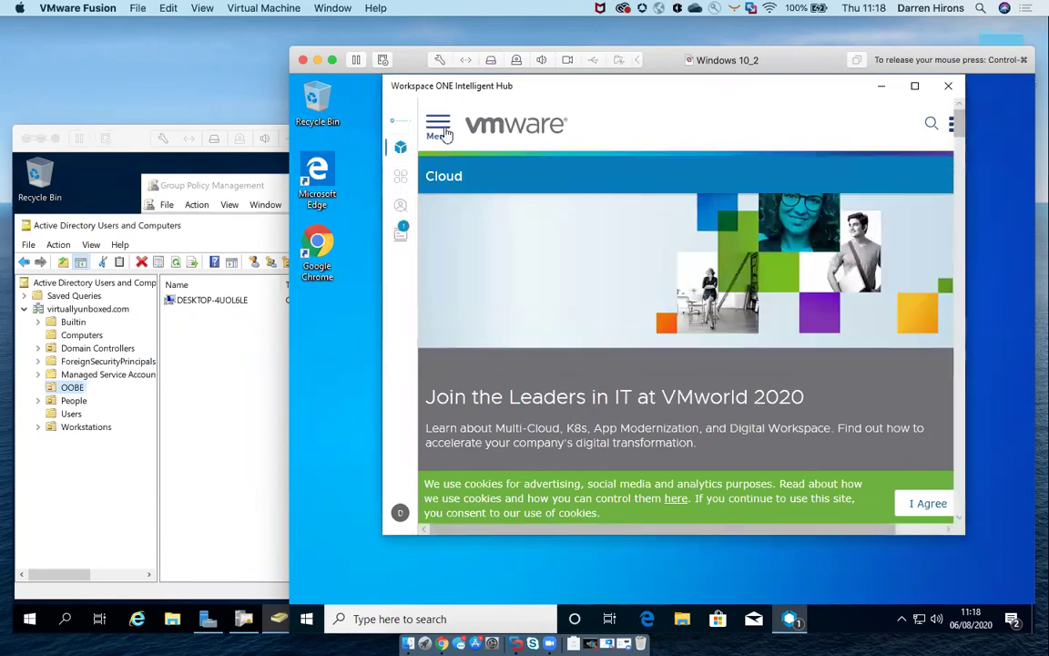
left_click(398, 177)
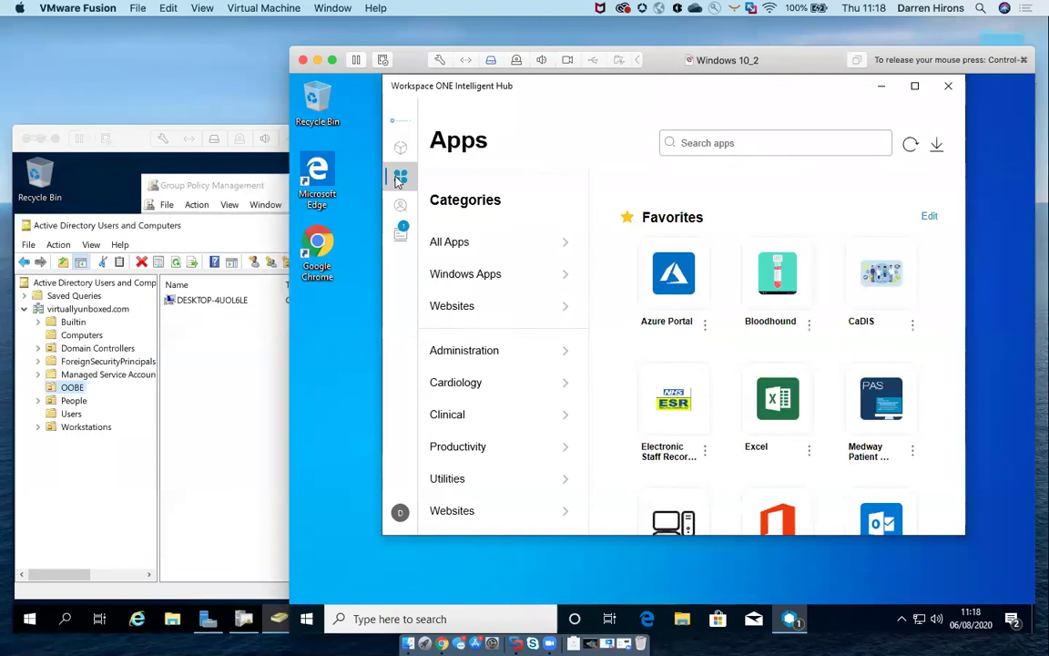
left_click(517, 278)
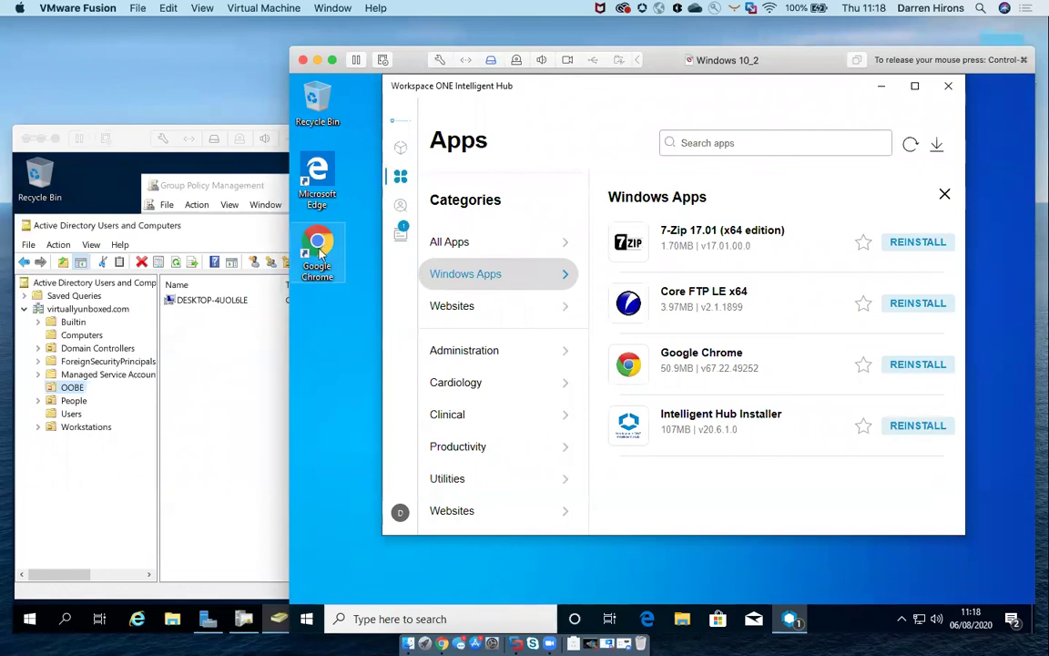
Find a colleague by surname in People, open their profile, then show For You notifications.
left_click(402, 207)
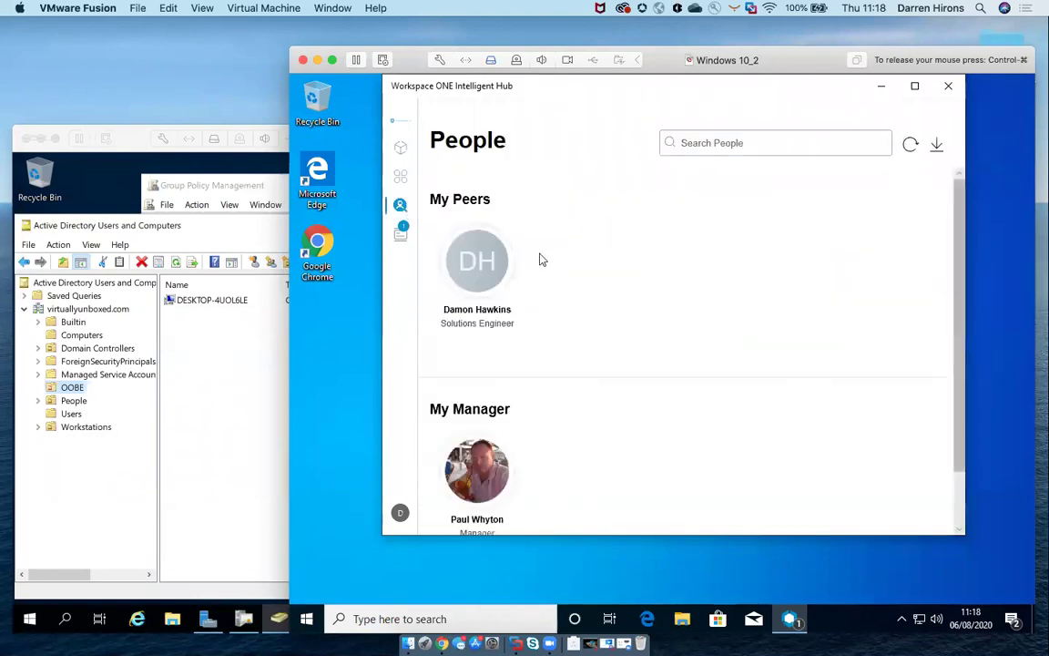
left_click(733, 143)
type("hirons")
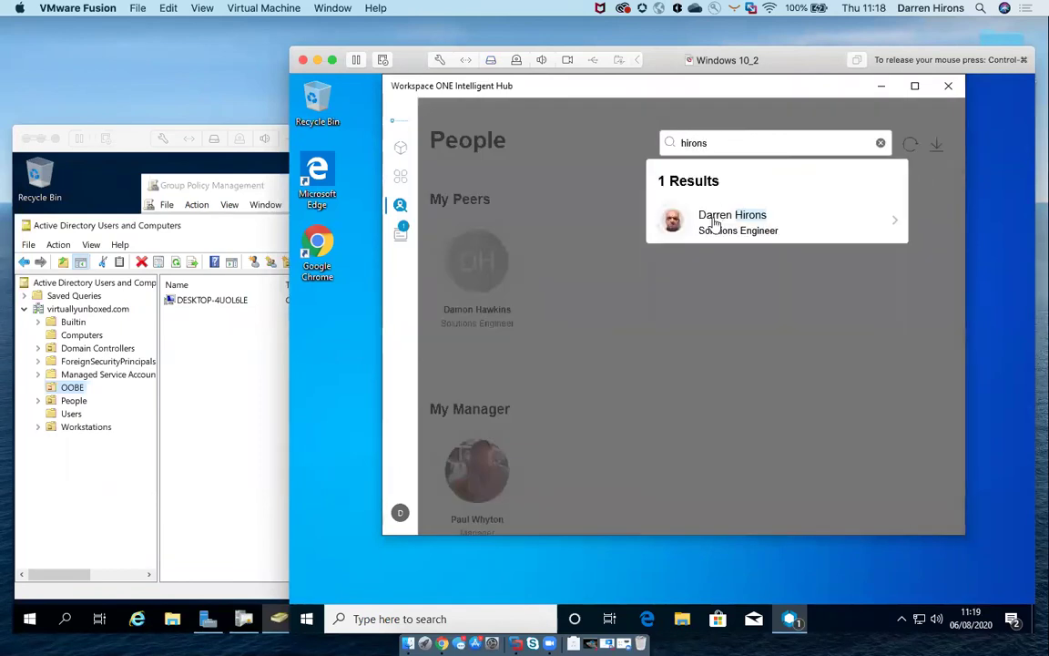
left_click(714, 223)
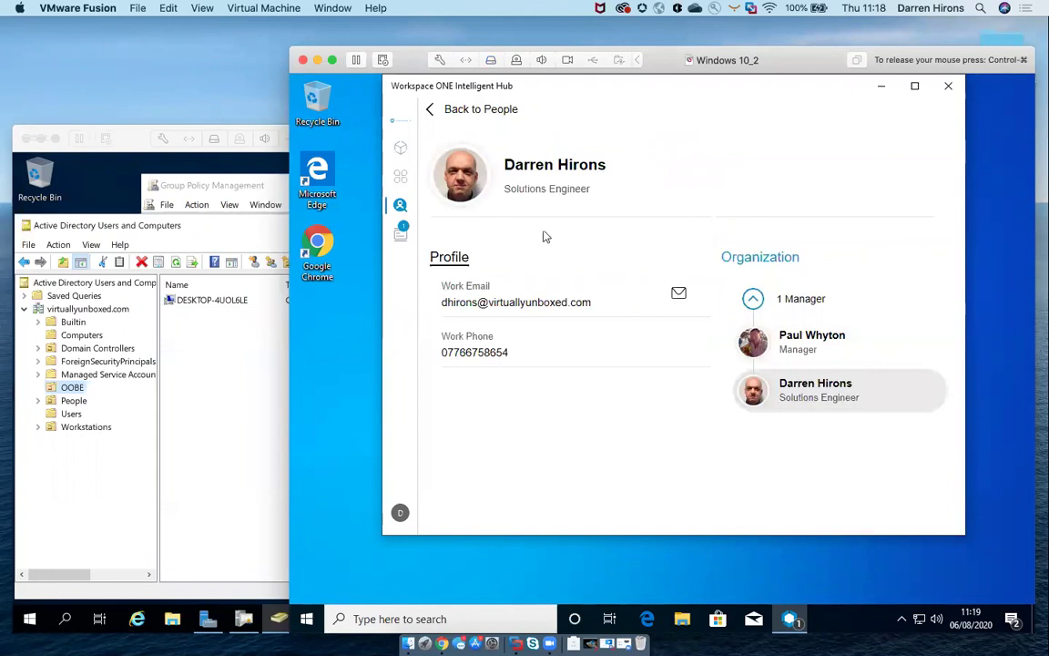
left_click(393, 234)
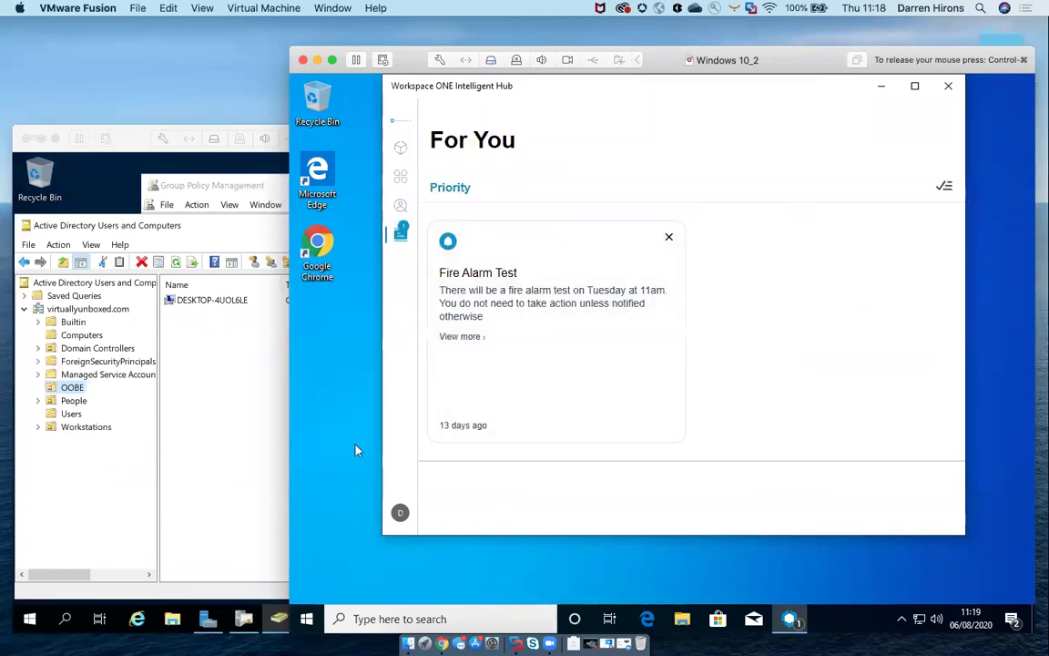
Go back to the Hub Apps catalogue showing the Windows Apps list.
left_click(401, 176)
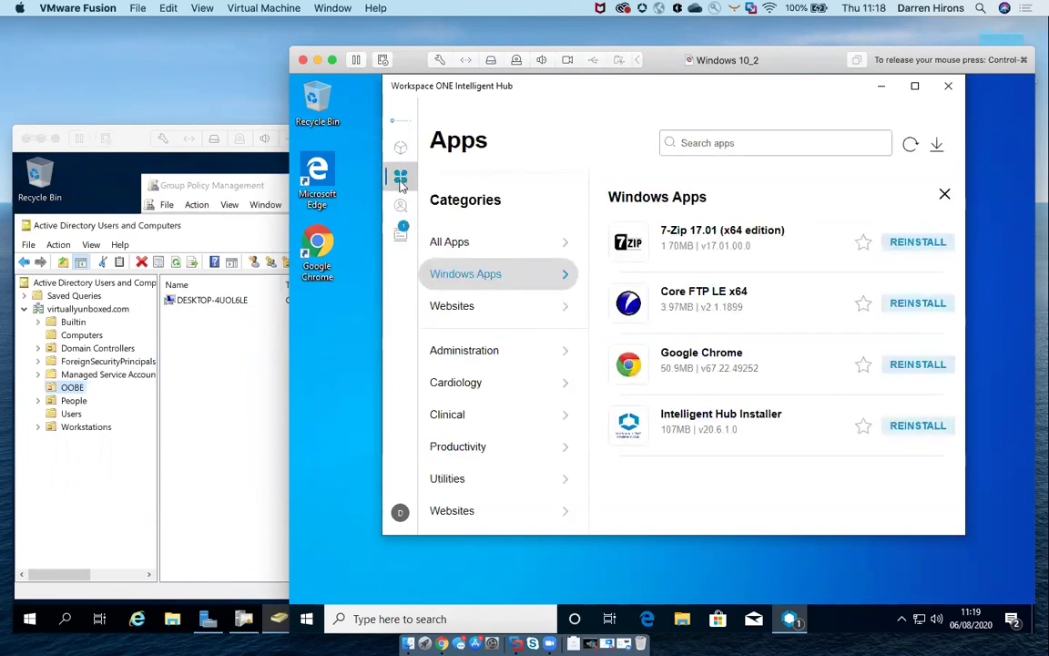